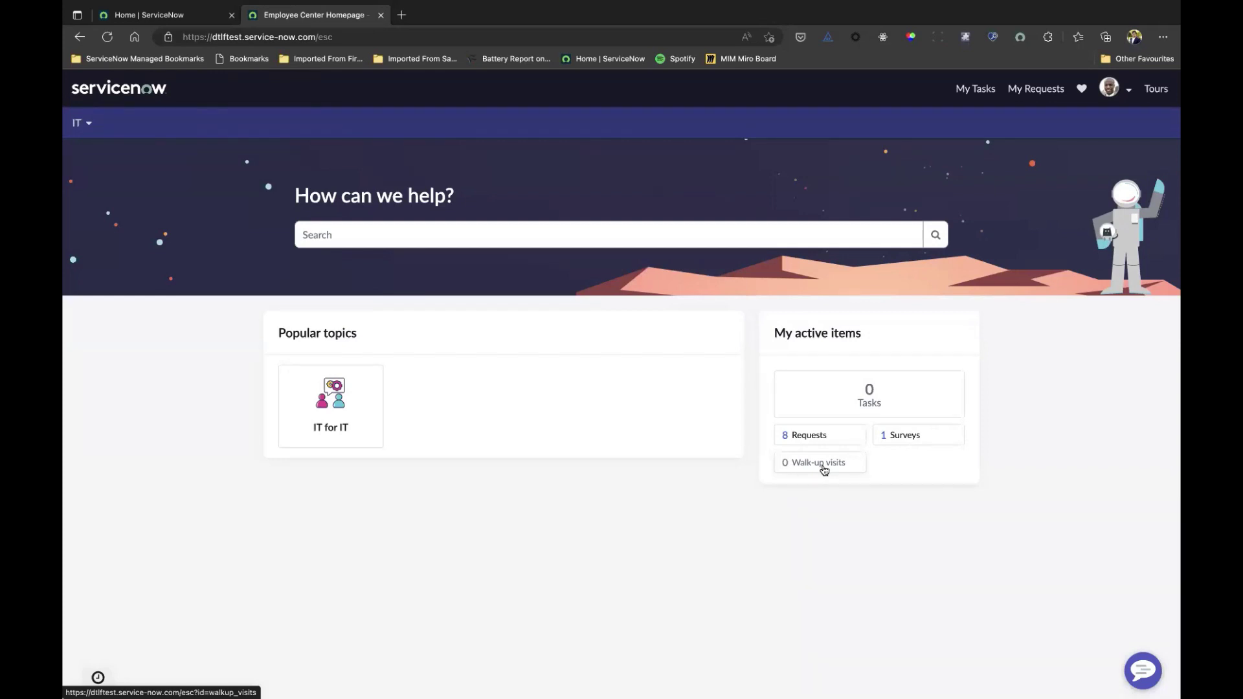
Open the walk-up visits page and start planning a visit at the San Diego Tech Lounge
{"action": "left_click", "coordinate": [824, 469]}
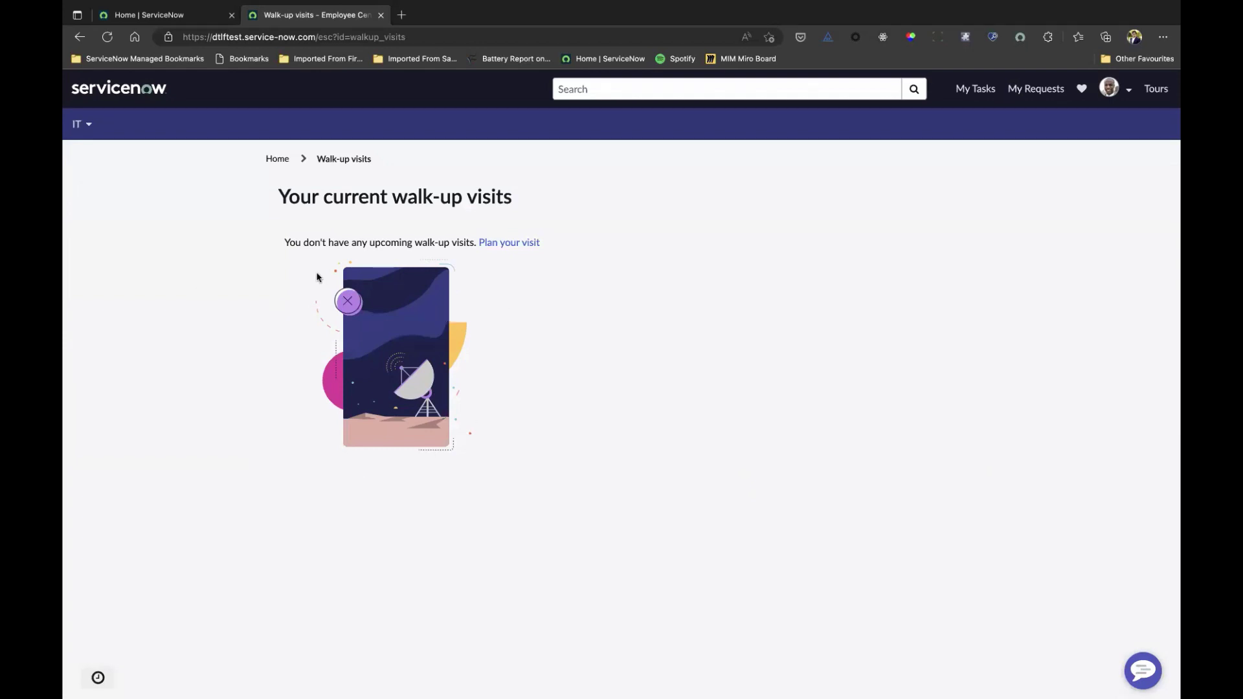
{"action": "left_click", "coordinate": [511, 242]}
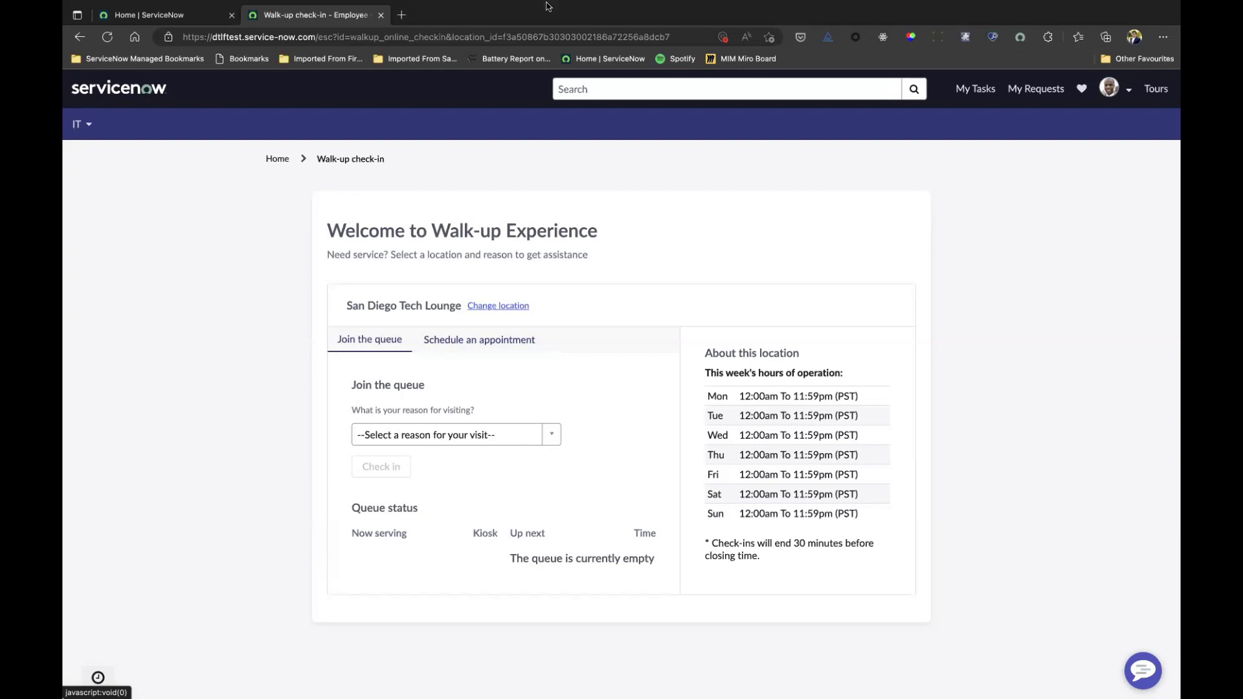
{"action": "mouse_move", "coordinate": [701, 6]}
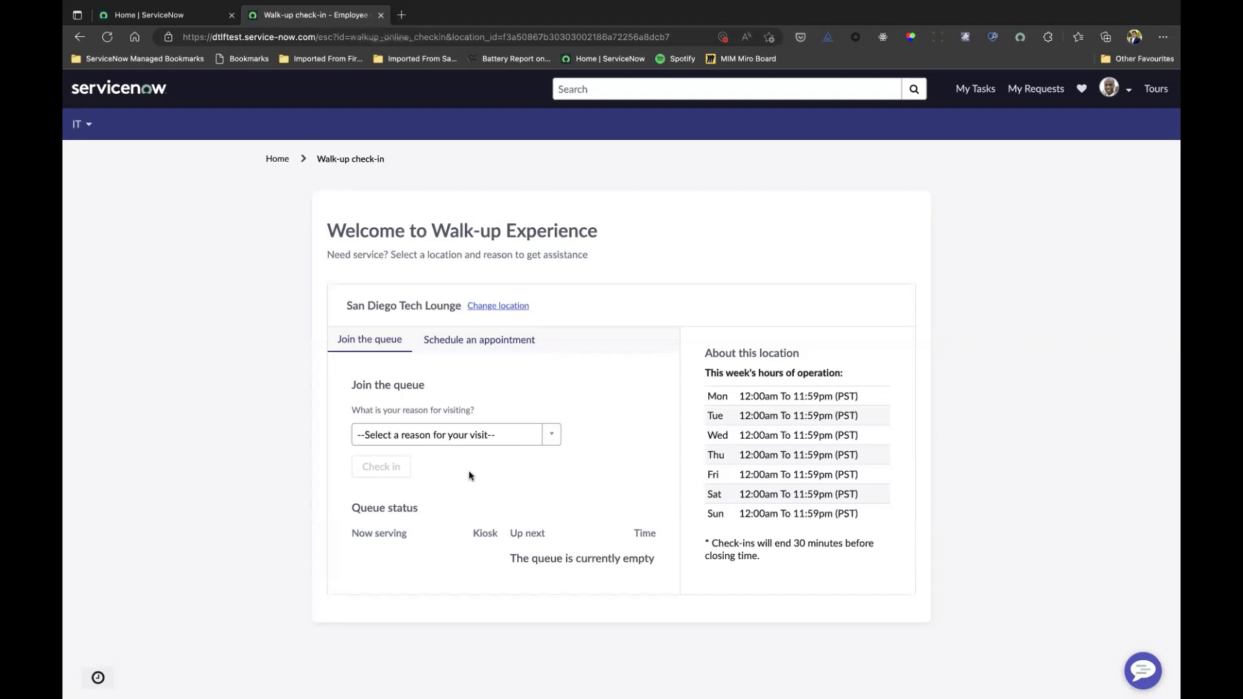
Check in to the walk-up queue with Laptop Issues as the reason, and review the related content listed for it
{"action": "left_click", "coordinate": [476, 437]}
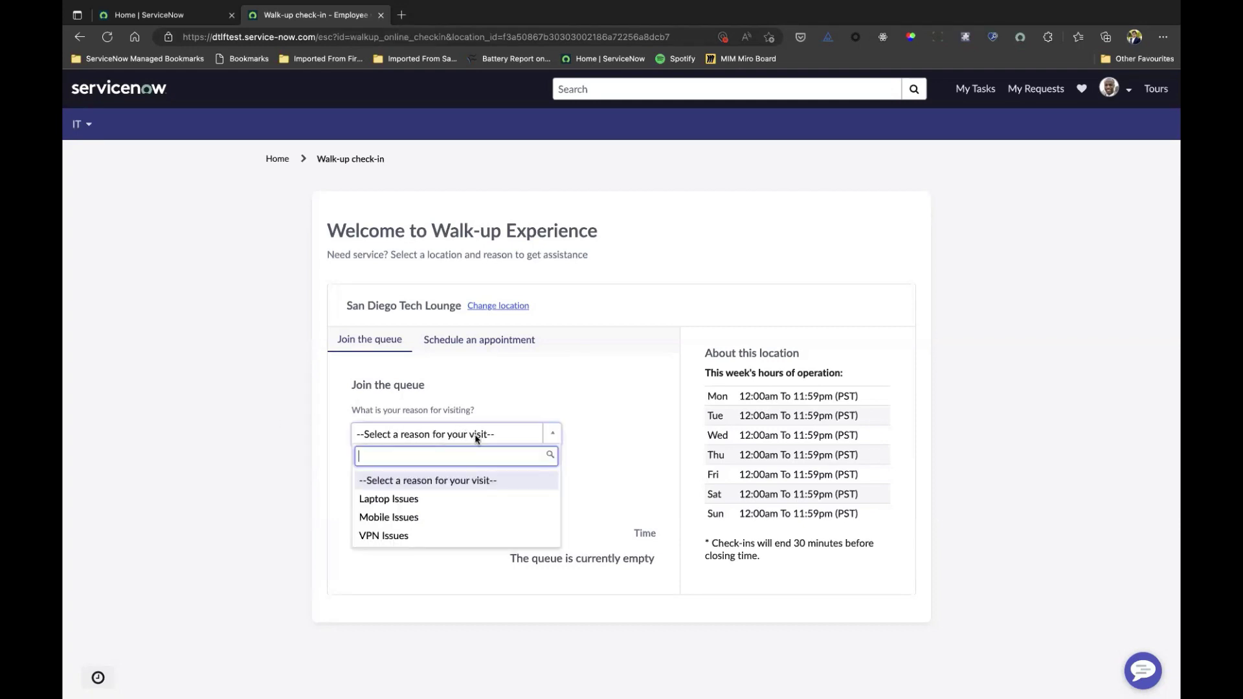
{"action": "left_click", "coordinate": [421, 503]}
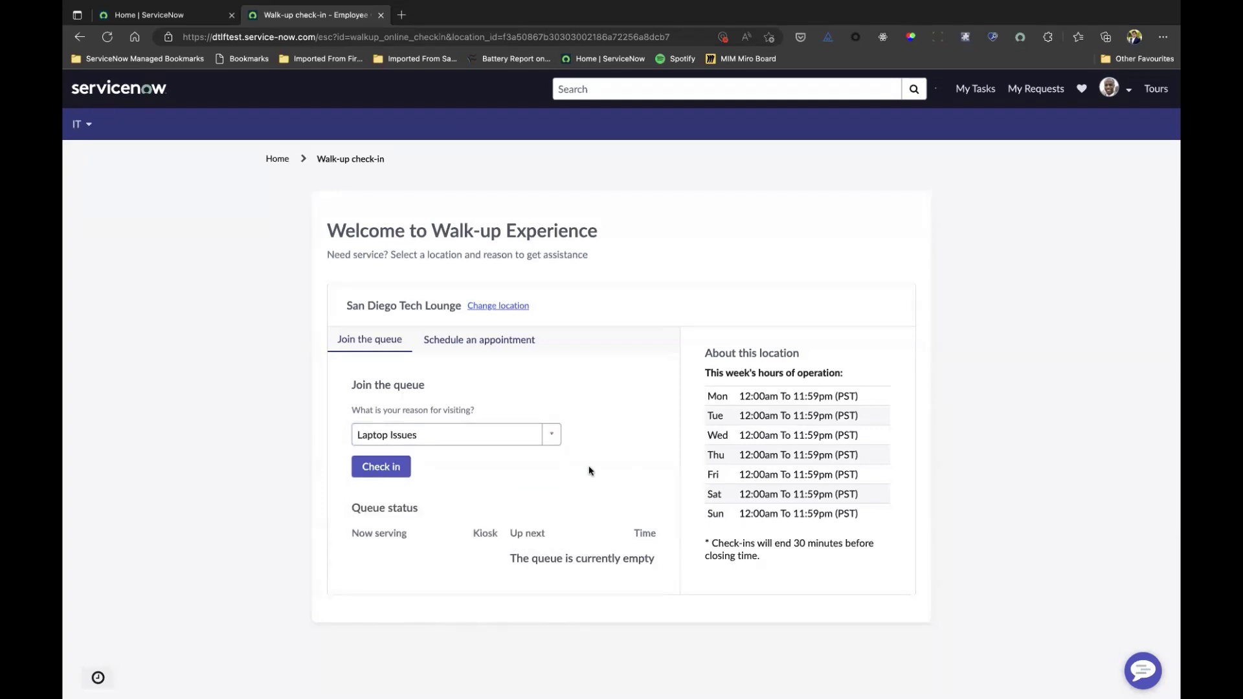
{"action": "left_click", "coordinate": [397, 467]}
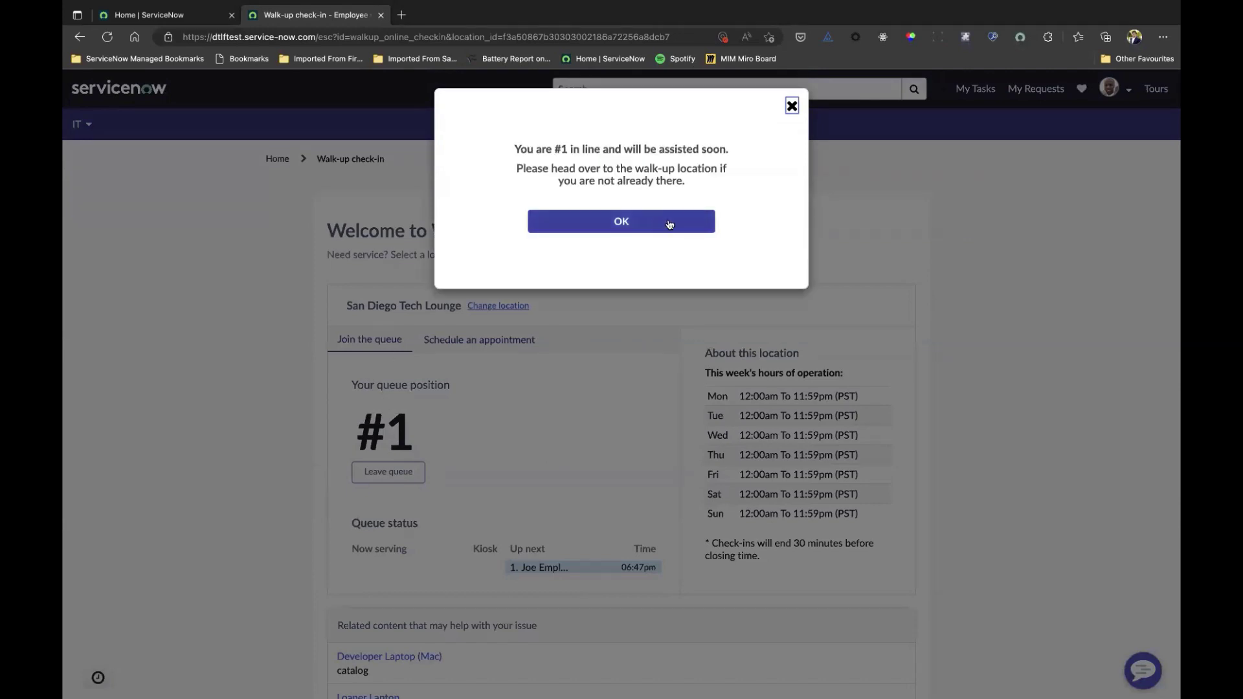
{"action": "key", "text": "Return"}
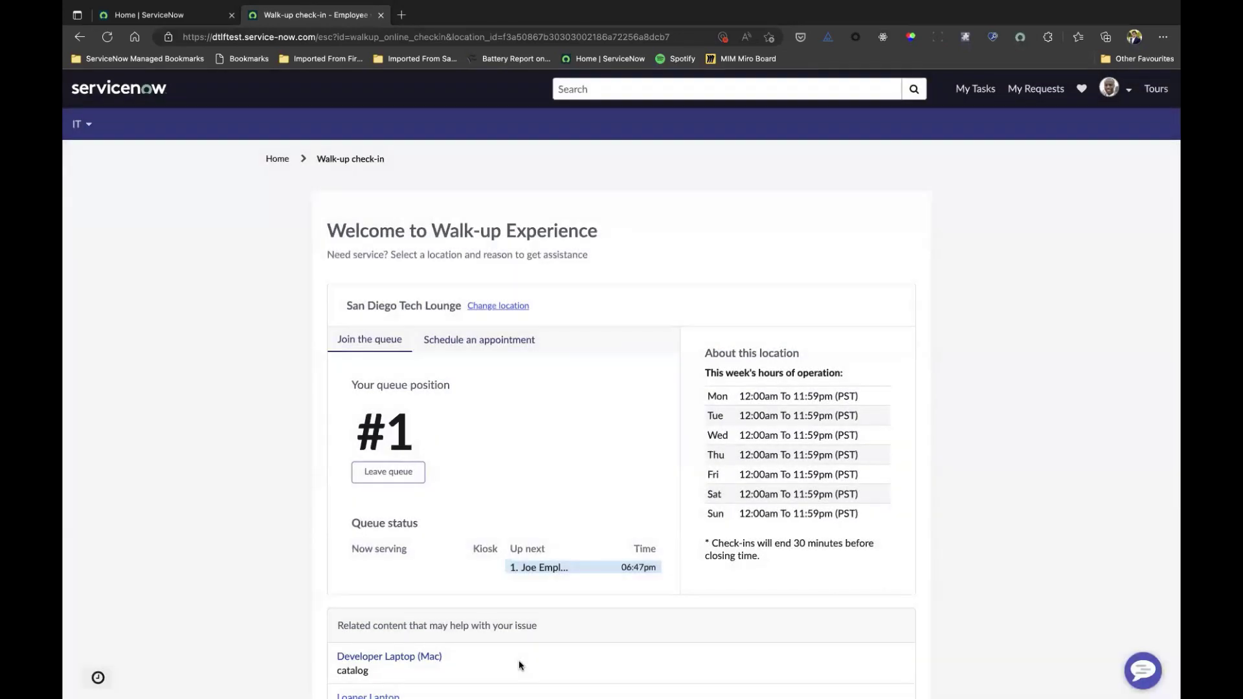
{"action": "scroll", "coordinate": [519, 664], "scroll_direction": "down", "scroll_amount": 3}
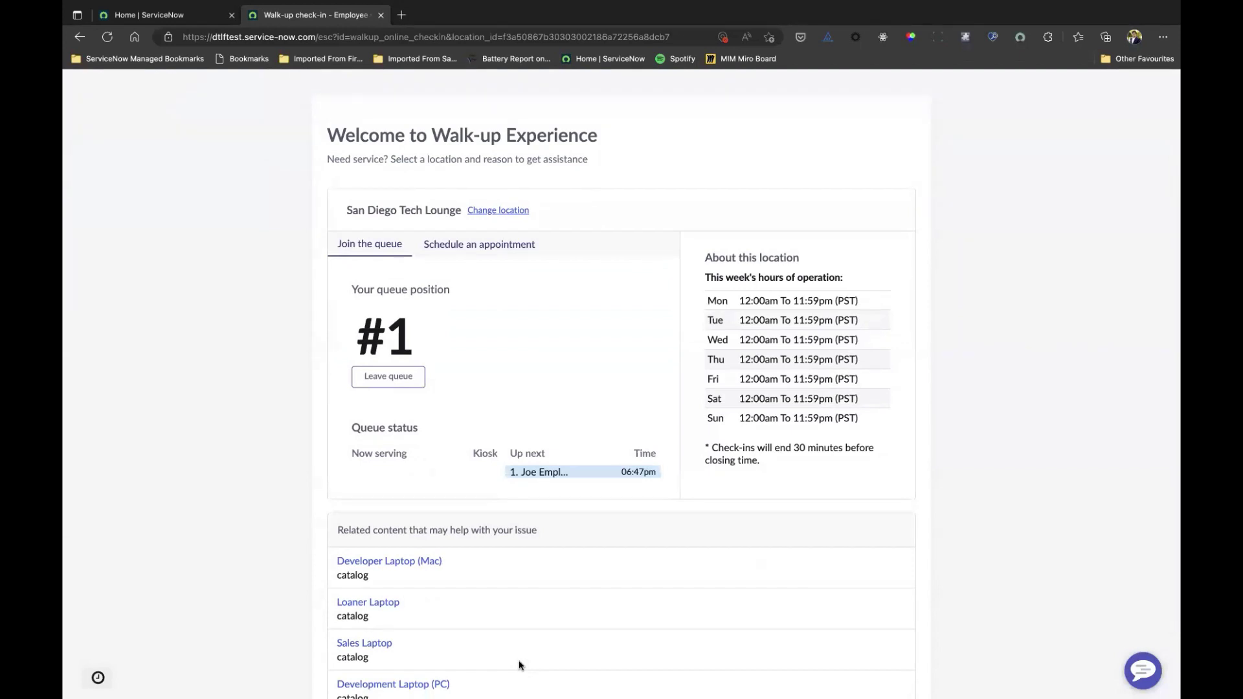
{"action": "scroll", "coordinate": [519, 664], "scroll_direction": "down", "scroll_amount": 3}
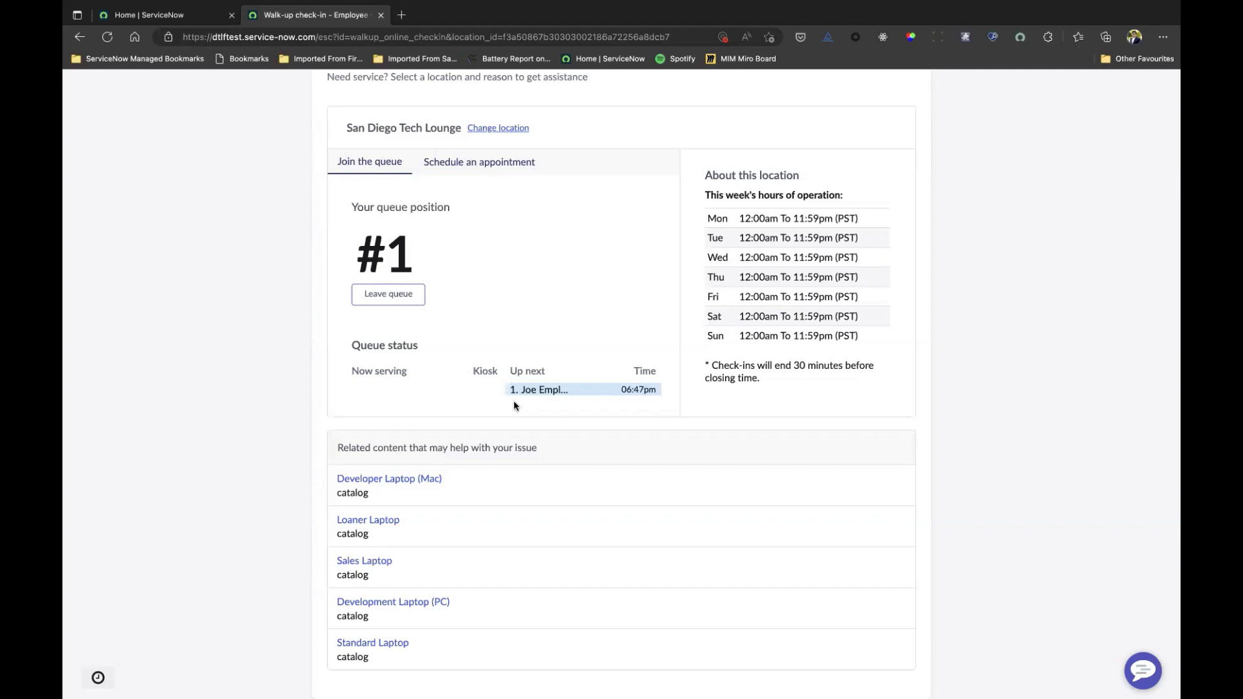
Start scheduling an appointment for yourself at the San Diego Tech Lounge with Laptop Issues as the reason
{"action": "left_click", "coordinate": [504, 164]}
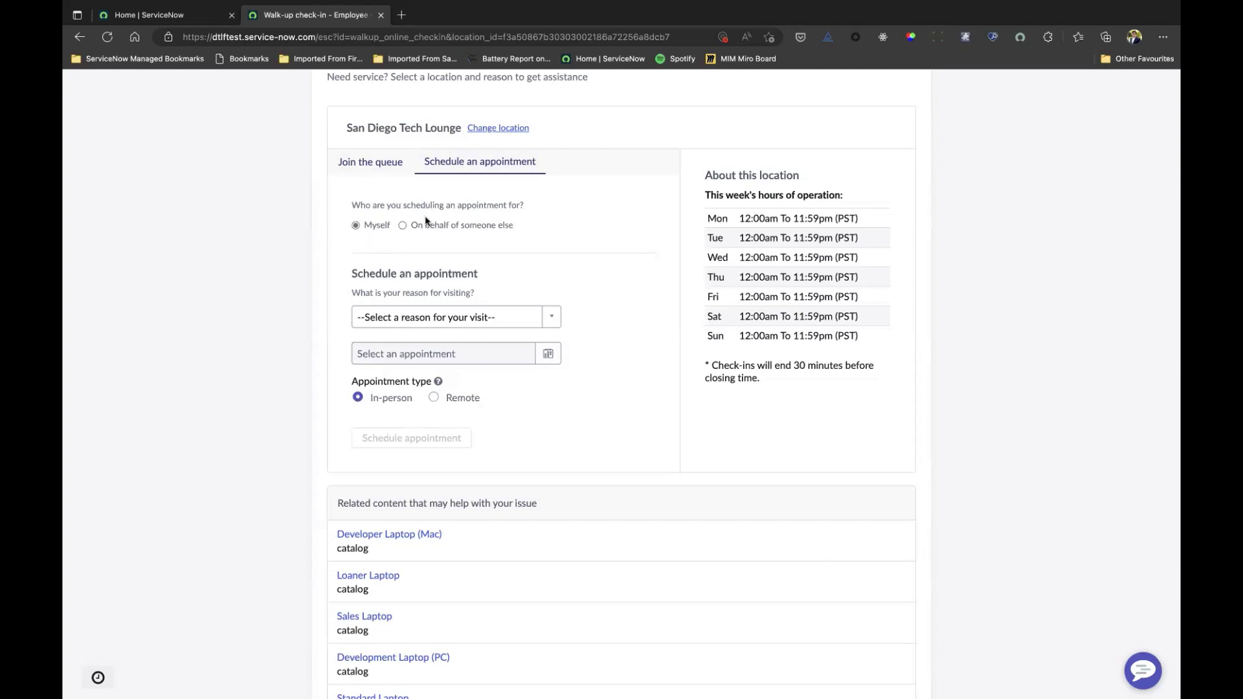
{"action": "left_click", "coordinate": [507, 323]}
{"action": "left_click", "coordinate": [620, 303]}
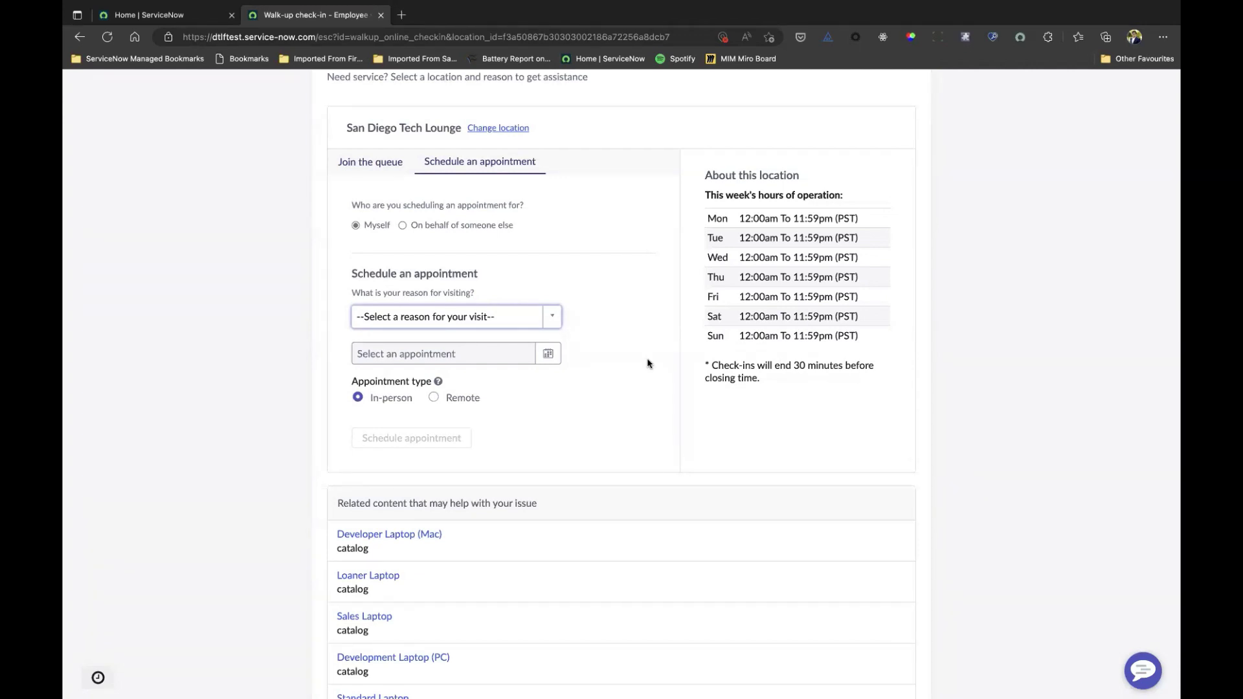
{"action": "left_click", "coordinate": [446, 317]}
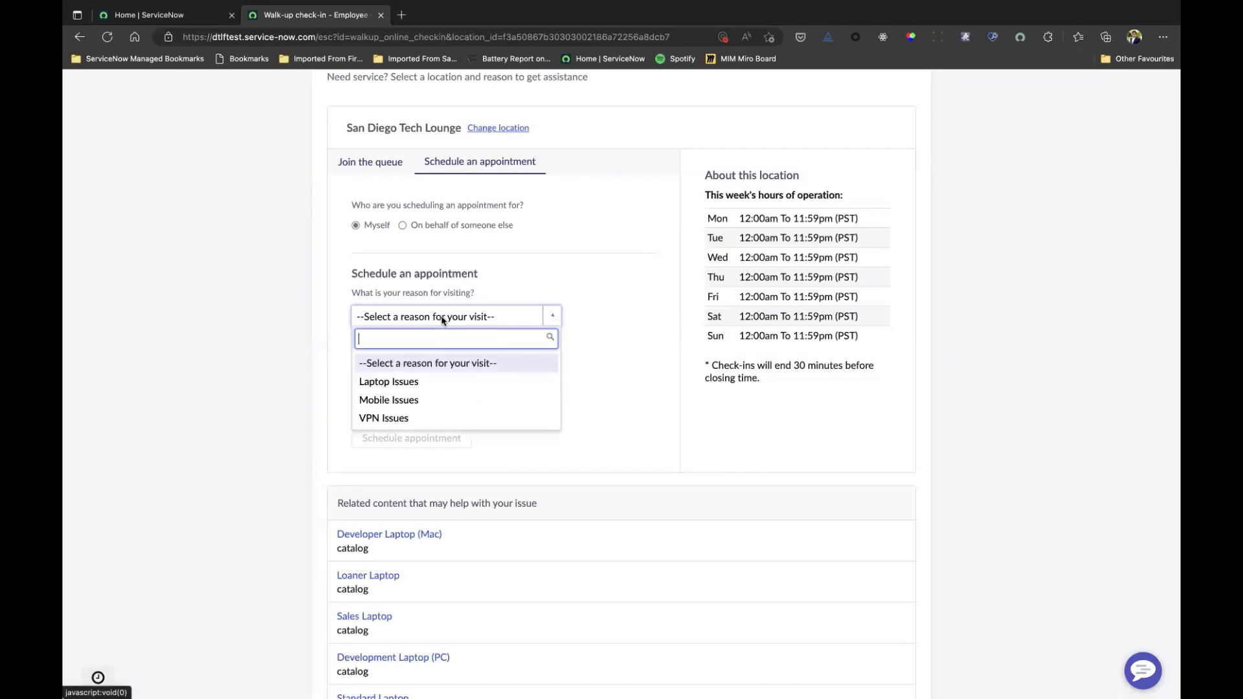
{"action": "left_click", "coordinate": [412, 383]}
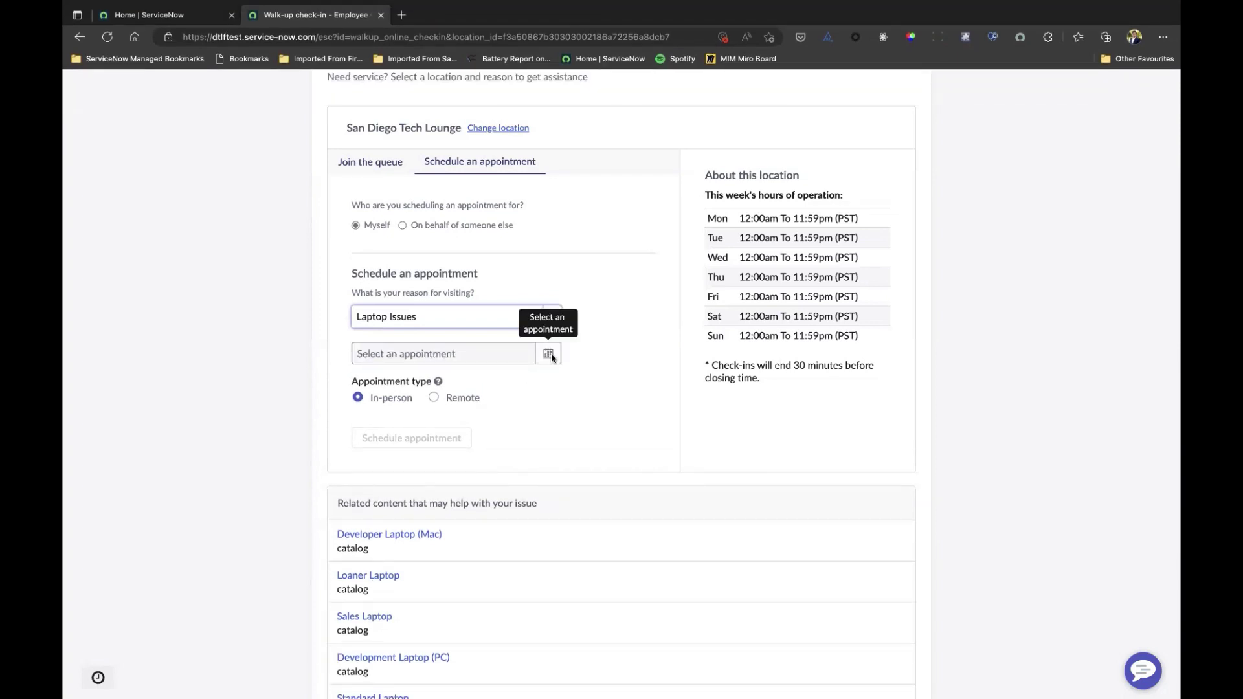
Choose the Tuesday, January 31, 2023 slot from 09:00 to 10:30 and schedule the in-person appointment
{"action": "left_click", "coordinate": [553, 359]}
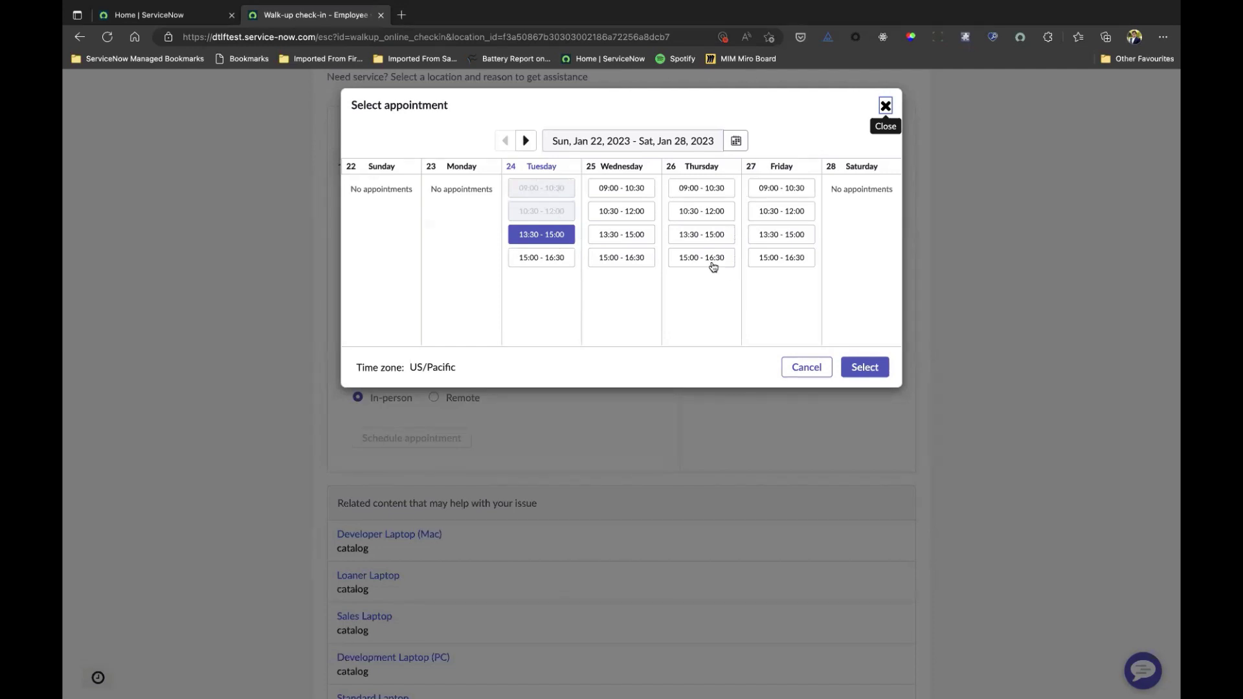
{"action": "left_click", "coordinate": [526, 140]}
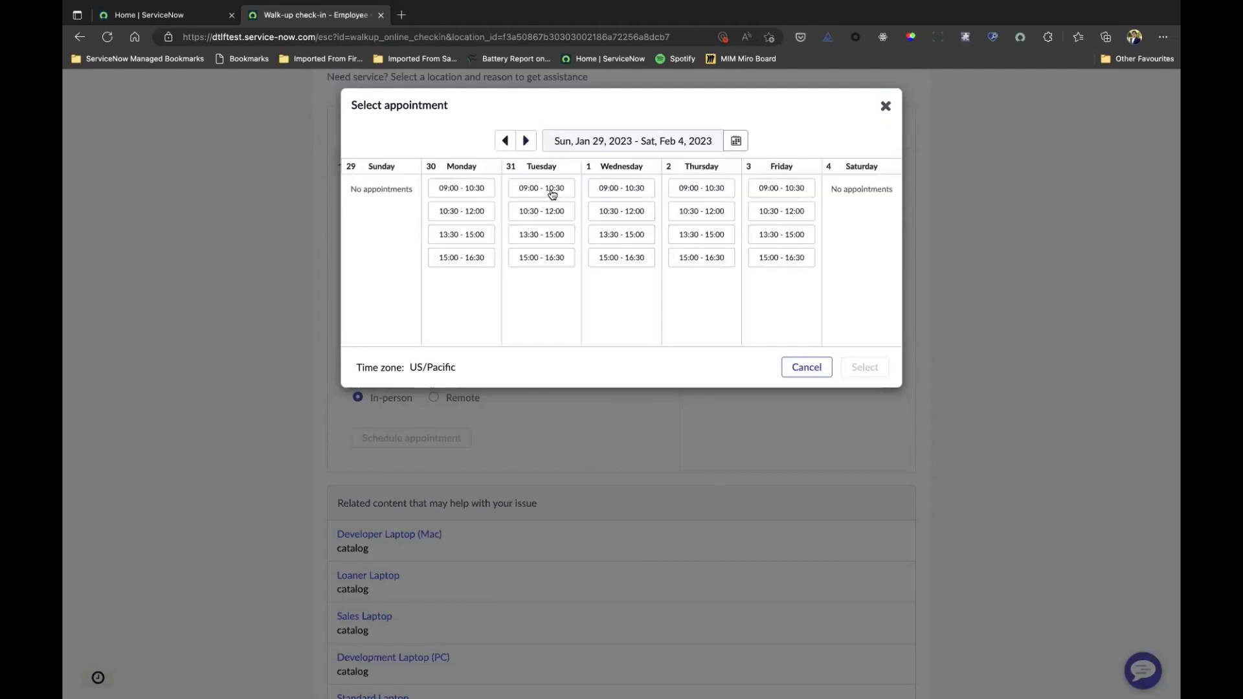
{"action": "left_click", "coordinate": [551, 192]}
{"action": "left_click", "coordinate": [881, 368]}
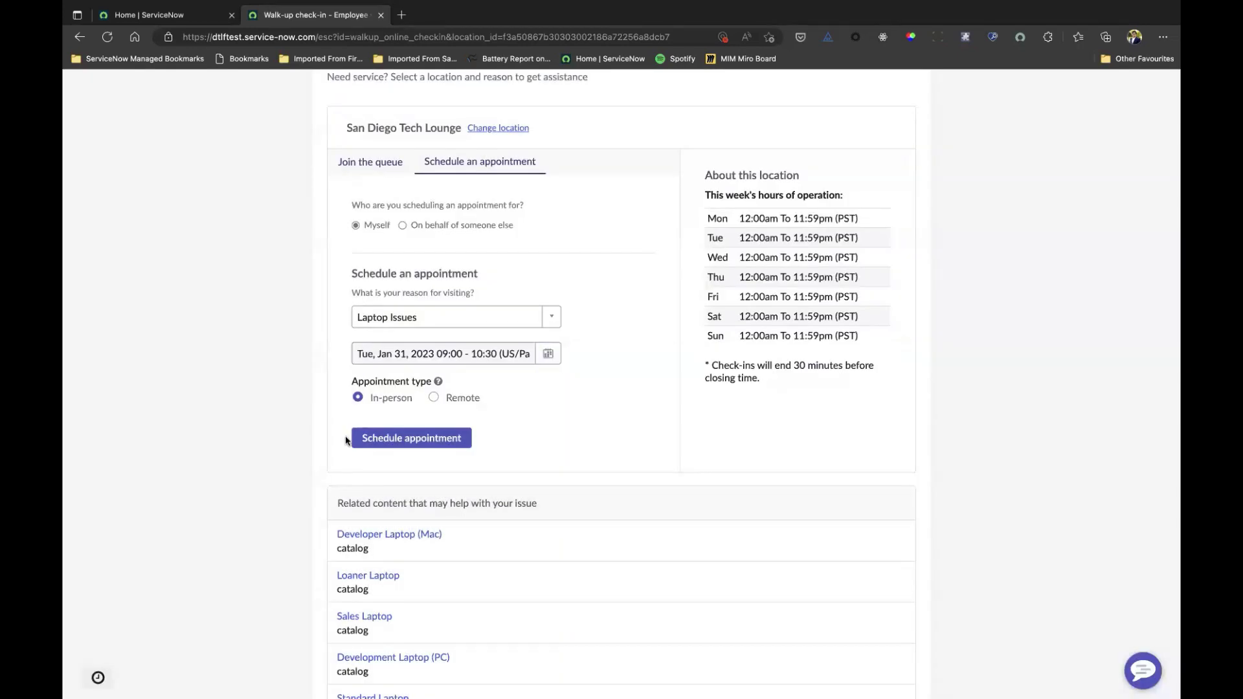
{"action": "left_click", "coordinate": [419, 441]}
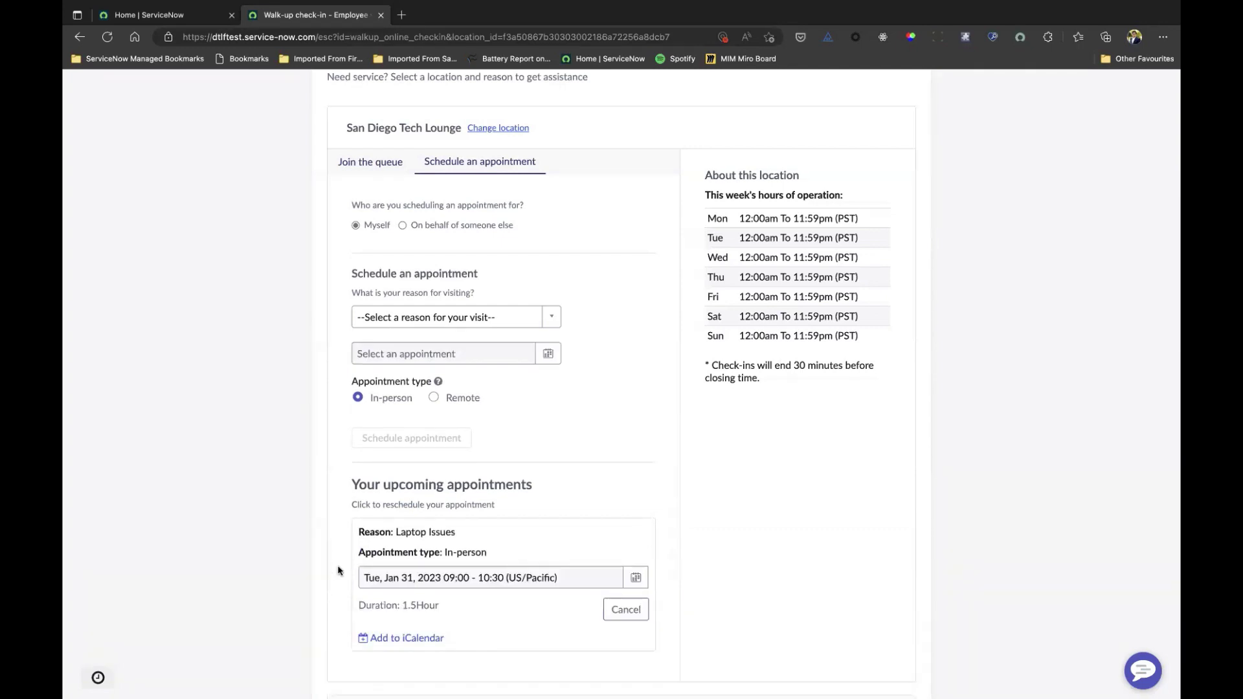
{"action": "scroll", "coordinate": [337, 571], "scroll_direction": "down", "scroll_amount": 3}
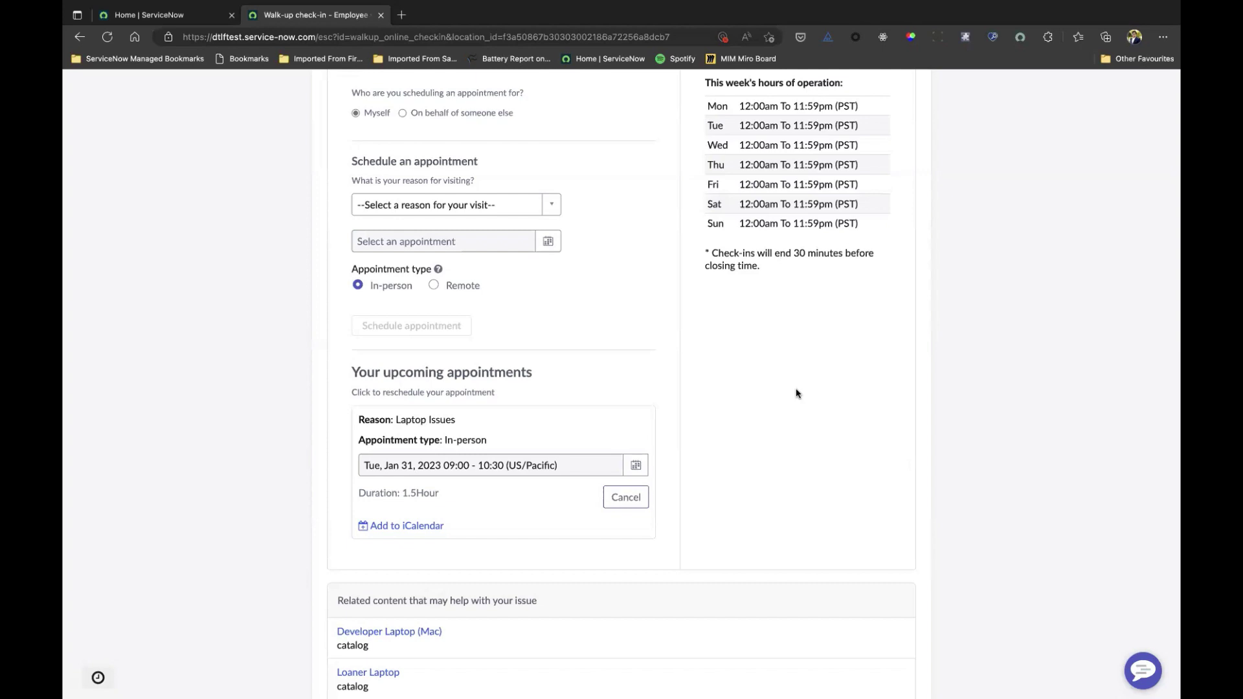
Reload the walk-up check-in page and return to the appointment scheduling form
{"action": "scroll", "coordinate": [797, 394], "scroll_direction": "up", "scroll_amount": 5}
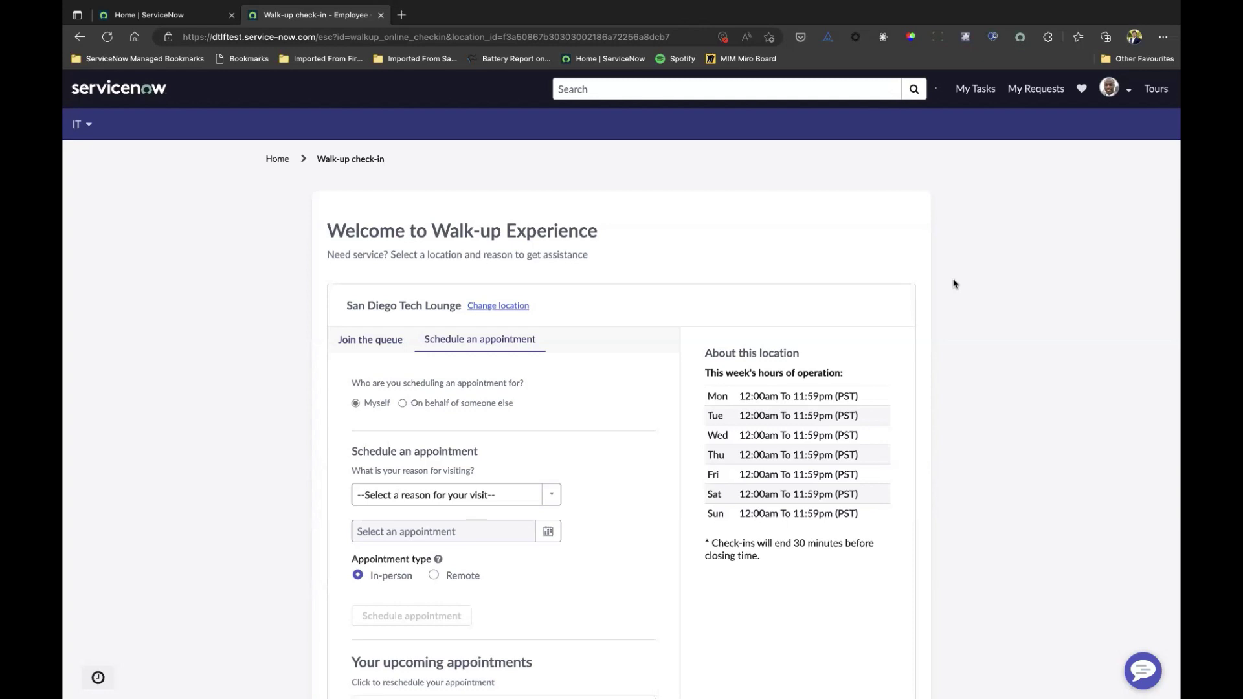
{"action": "left_click", "coordinate": [108, 39]}
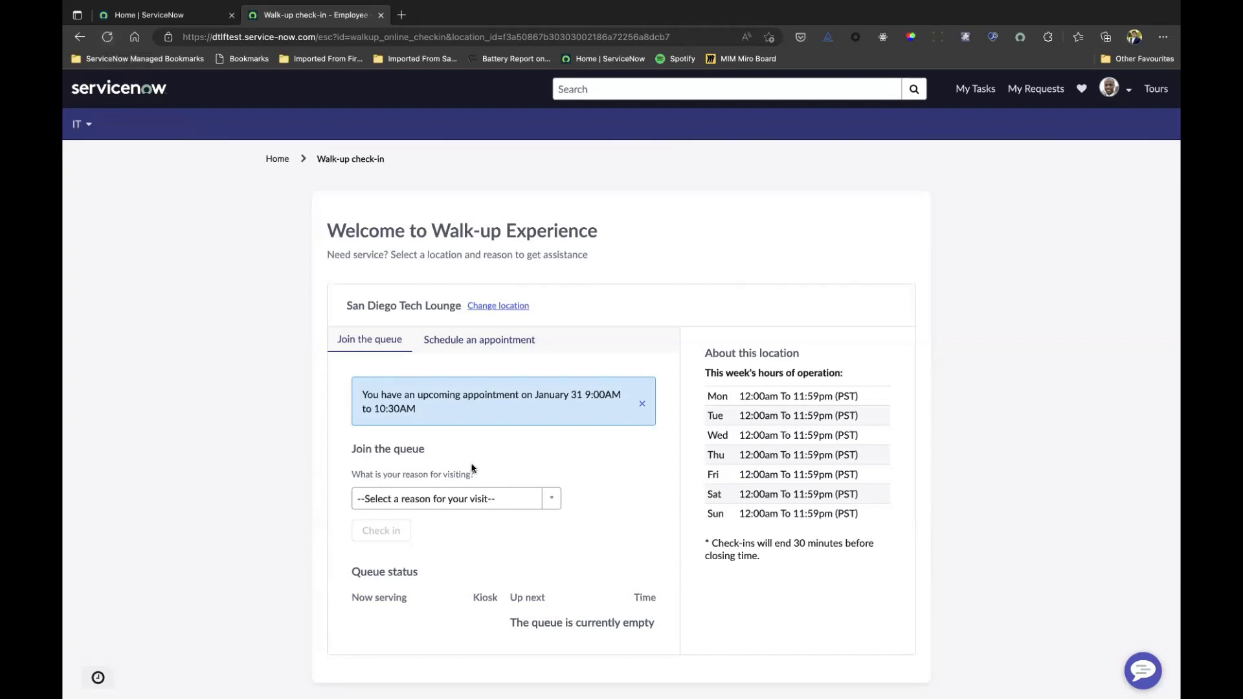
{"action": "left_click", "coordinate": [470, 342]}
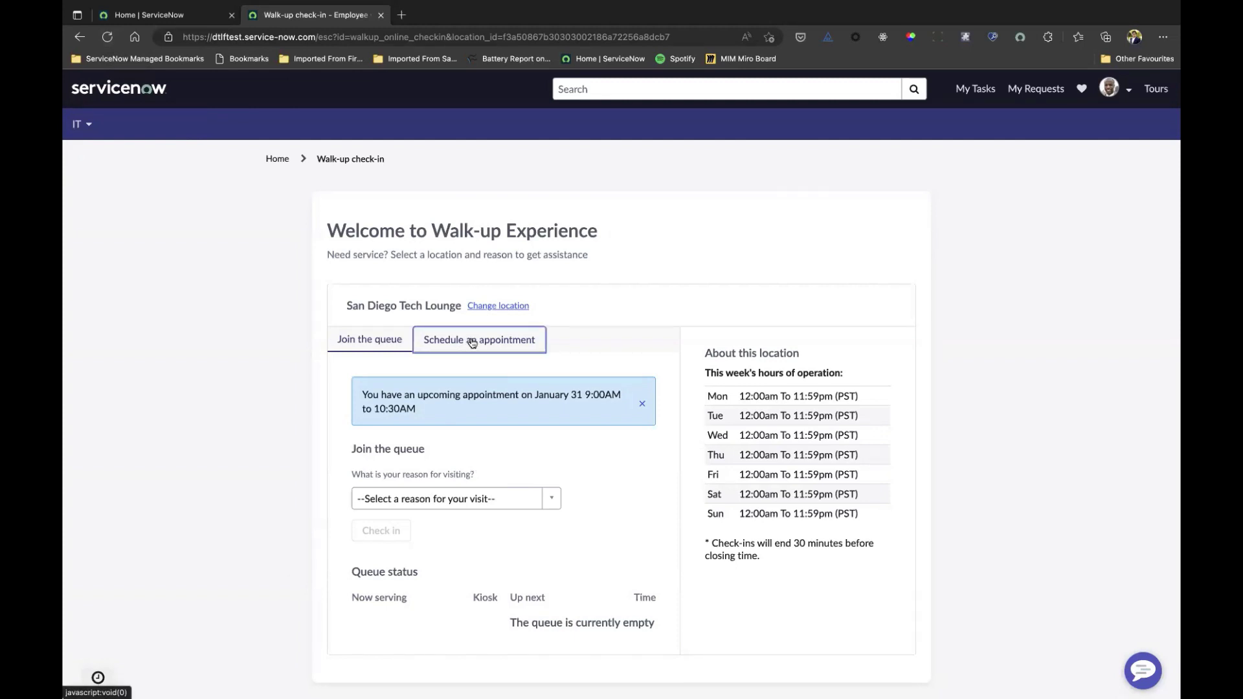
{"action": "scroll", "coordinate": [350, 496], "scroll_direction": "down", "scroll_amount": 3}
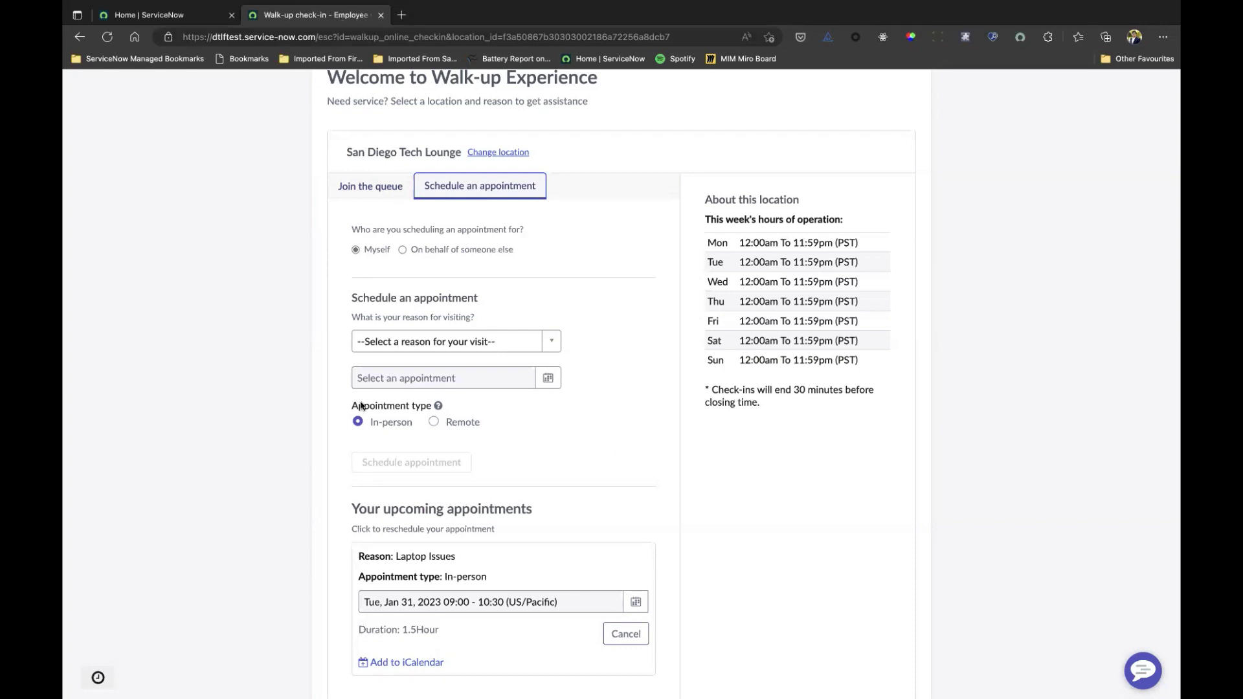
Examine the Laptop Issues appointment slots for January 29 to February 4, 2023, and leave without choosing one
{"action": "left_click", "coordinate": [514, 350]}
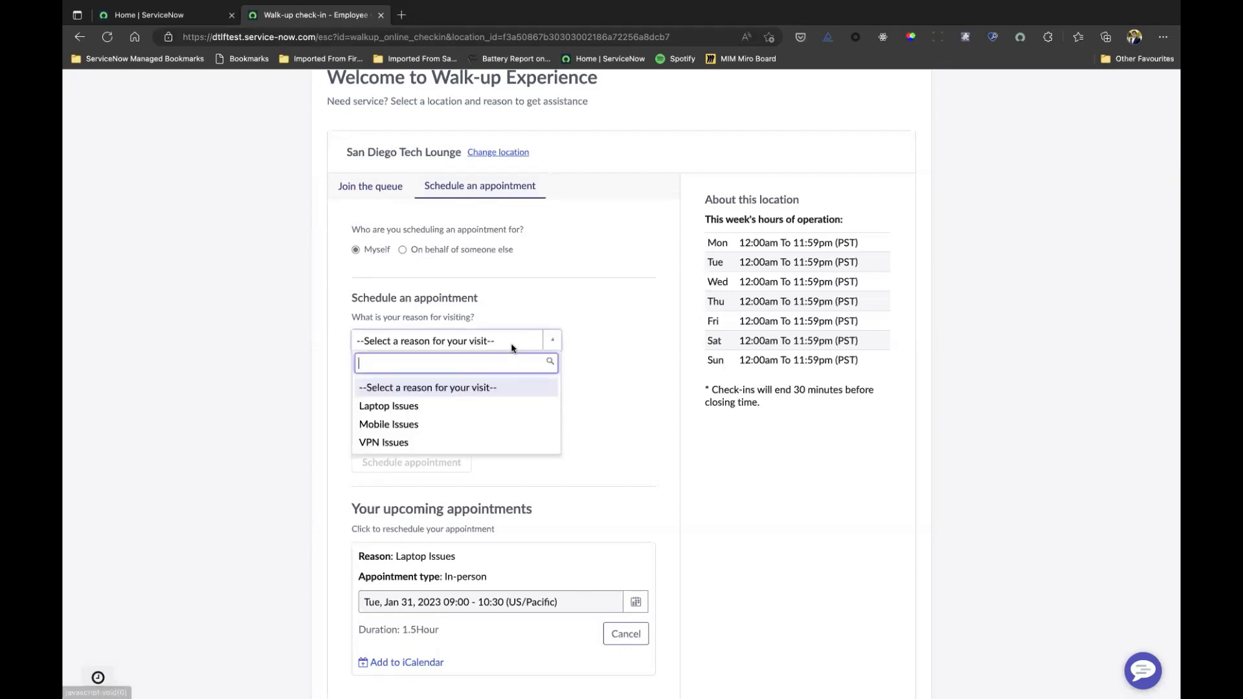
{"action": "left_click", "coordinate": [574, 309]}
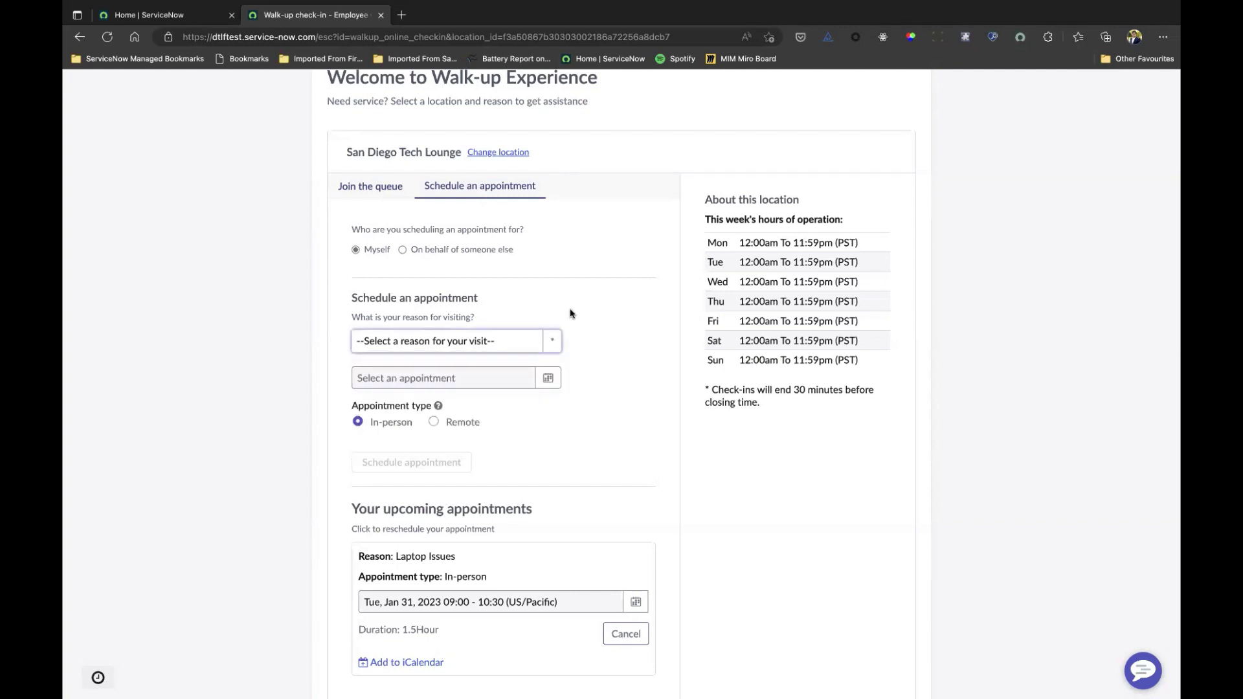
{"action": "left_click", "coordinate": [428, 339]}
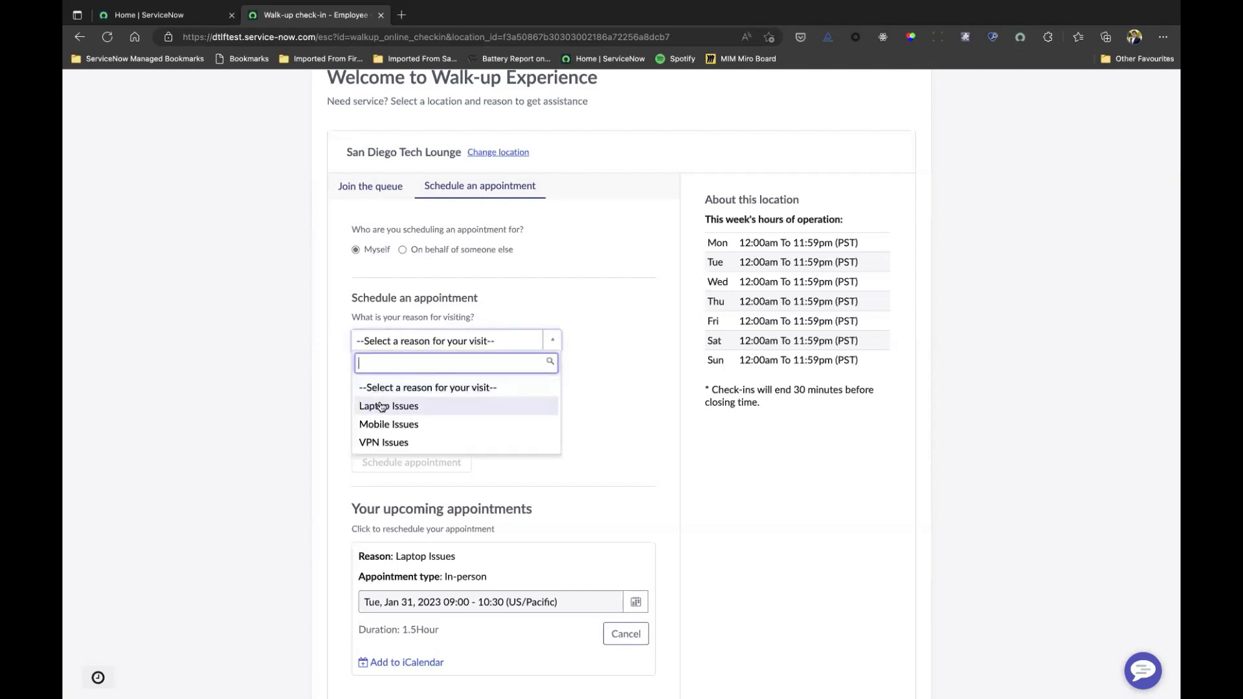
{"action": "left_click", "coordinate": [381, 406]}
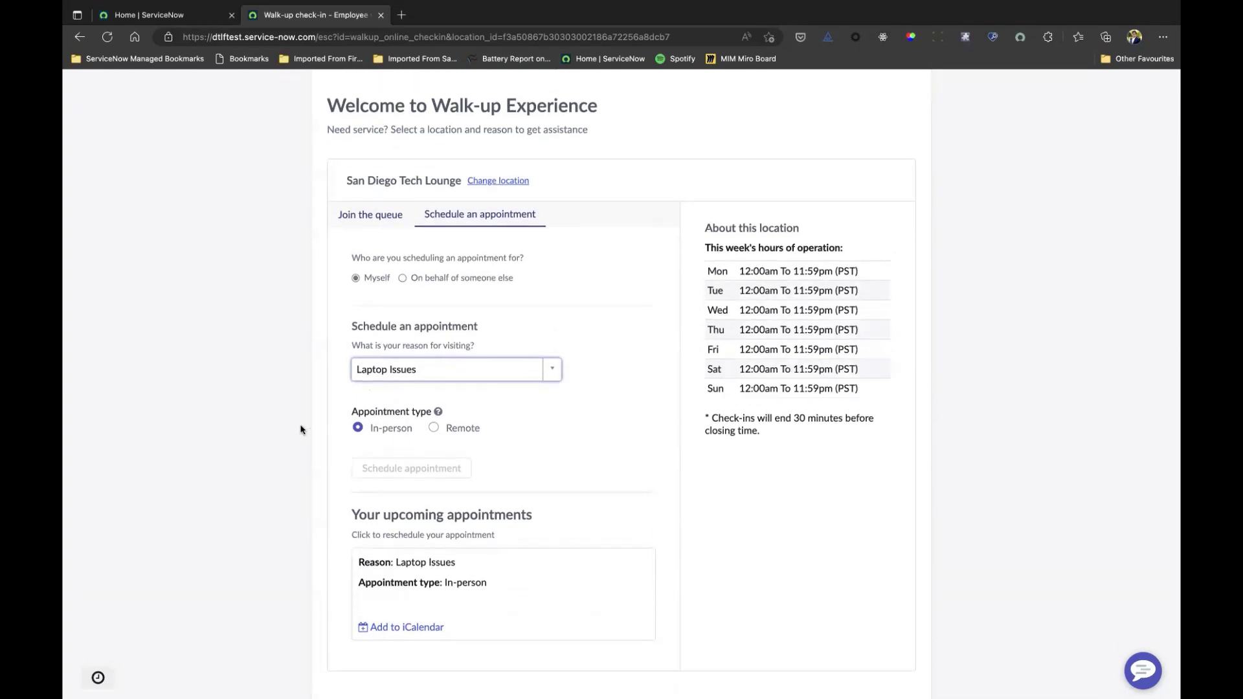
{"action": "scroll", "coordinate": [325, 417], "scroll_direction": "down", "scroll_amount": 1}
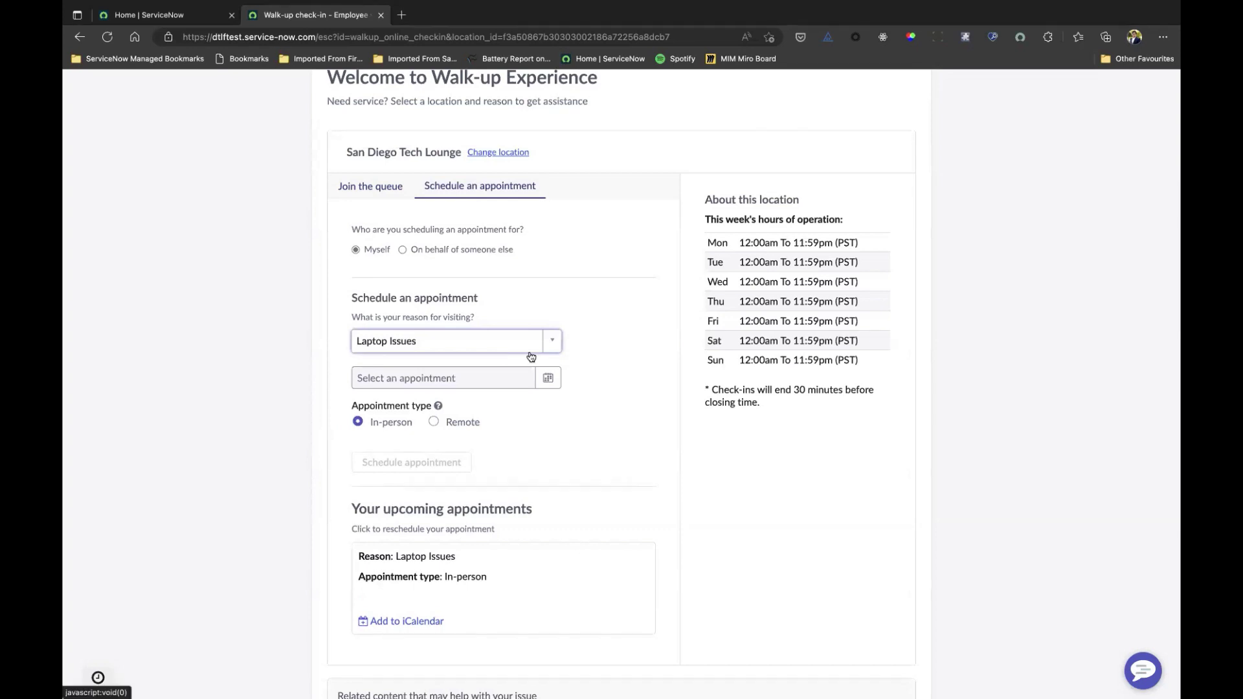
{"action": "left_click", "coordinate": [552, 379]}
{"action": "left_click", "coordinate": [555, 382]}
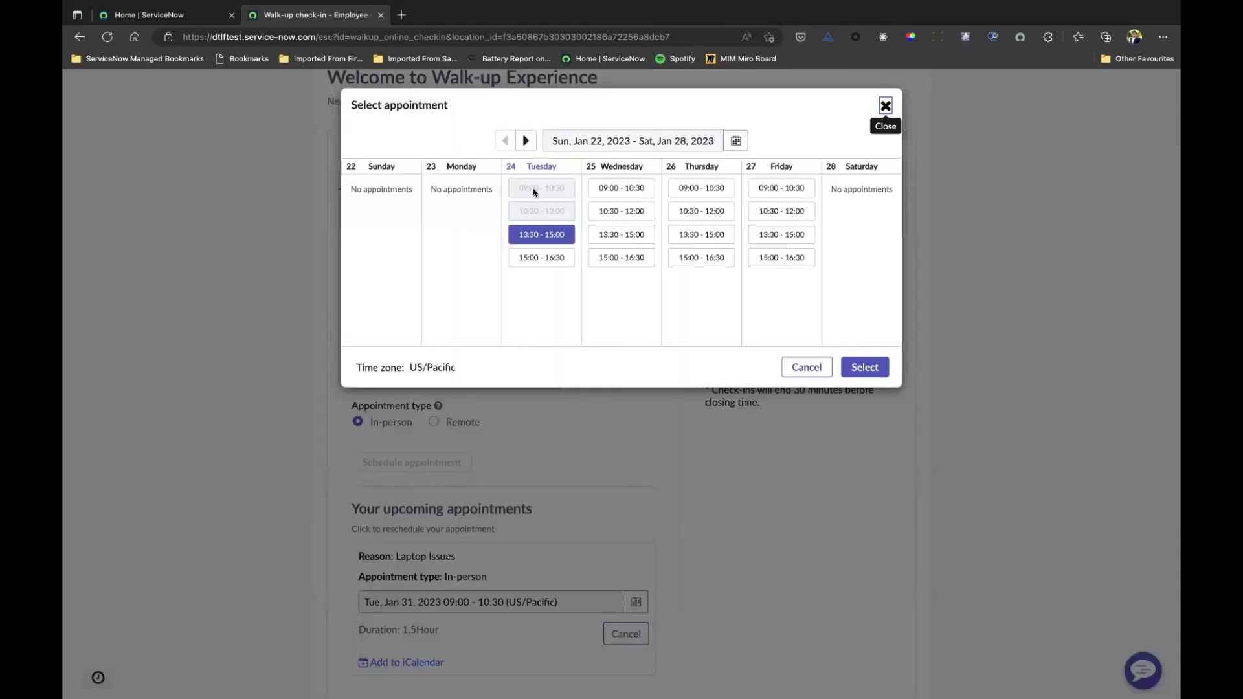
{"action": "left_click", "coordinate": [526, 141]}
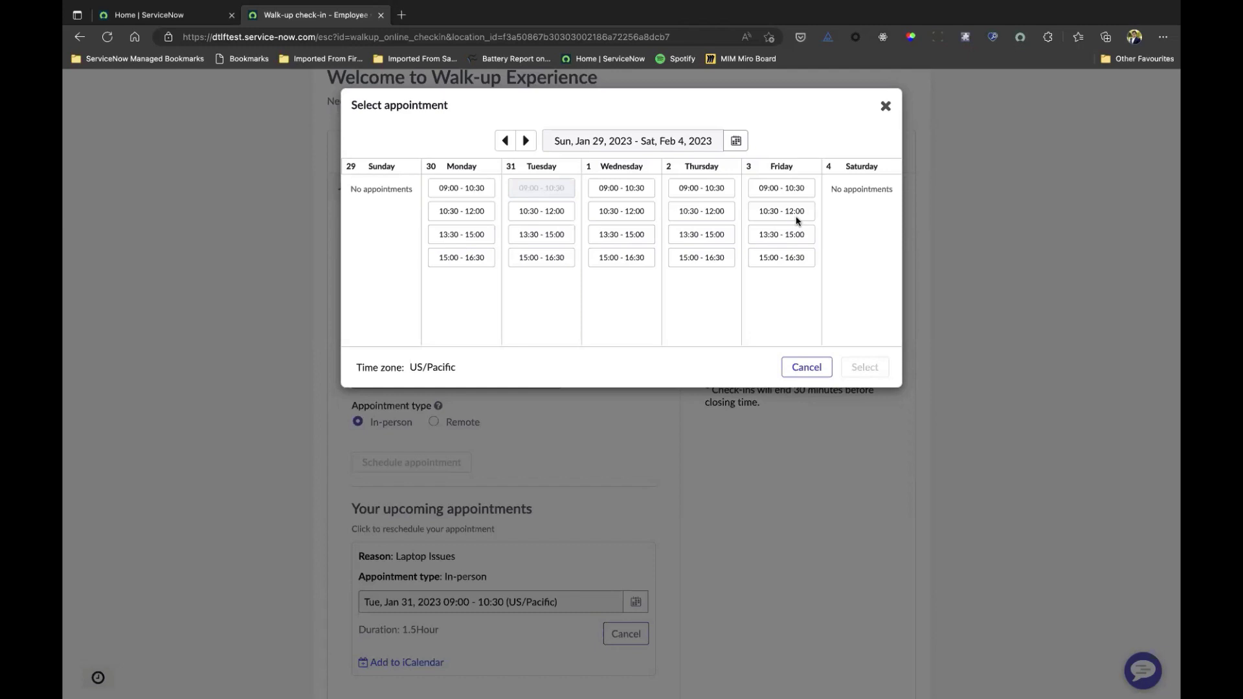
{"action": "left_click", "coordinate": [803, 367]}
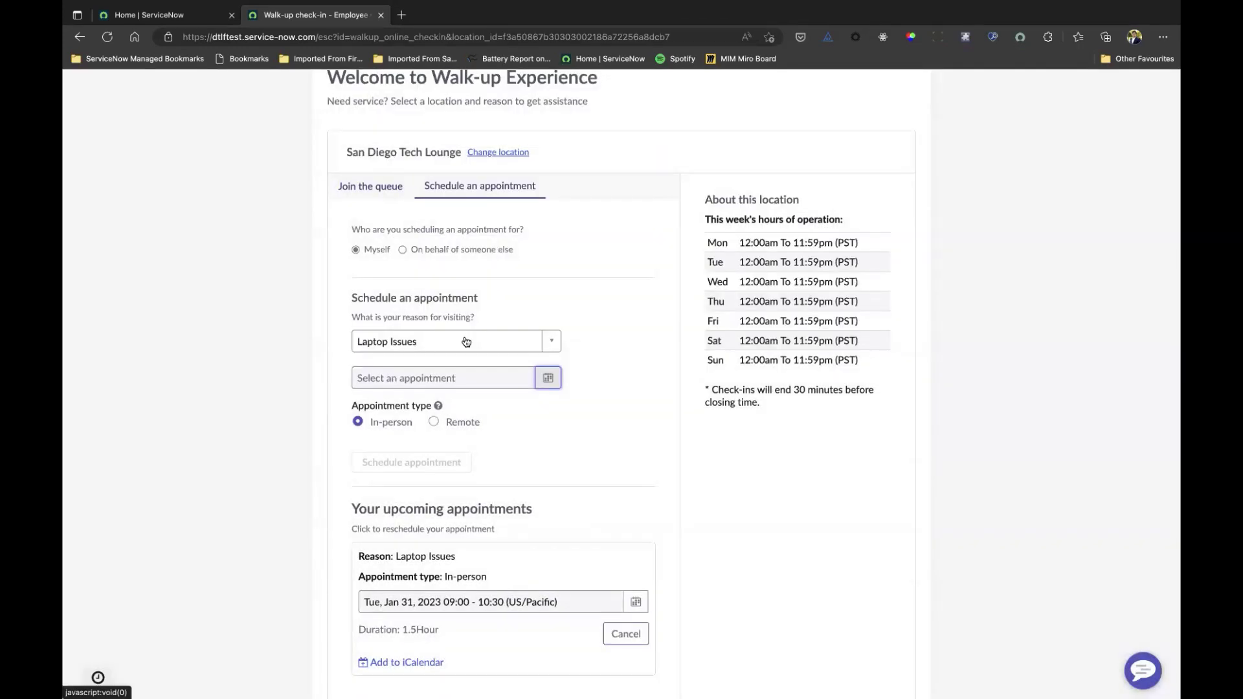
Examine the Mobile Issues appointment slots for January 29 to February 4, 2023, and leave without choosing one
{"action": "left_click", "coordinate": [465, 342]}
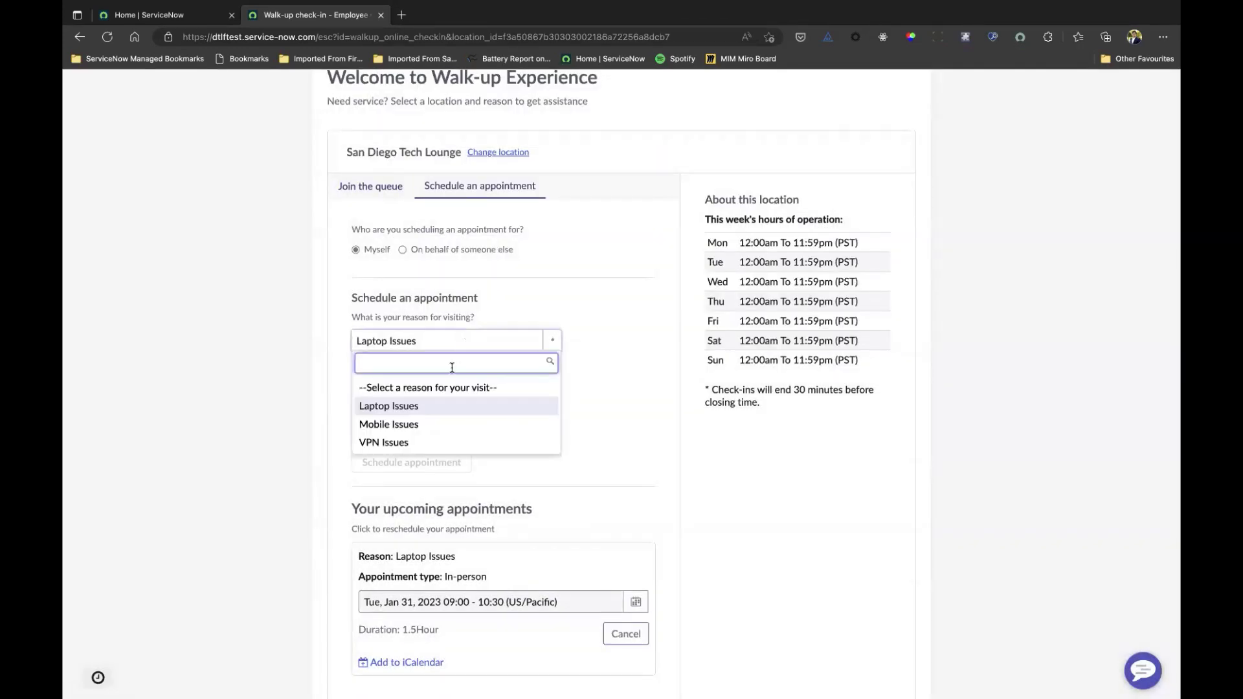
{"action": "left_click", "coordinate": [423, 430]}
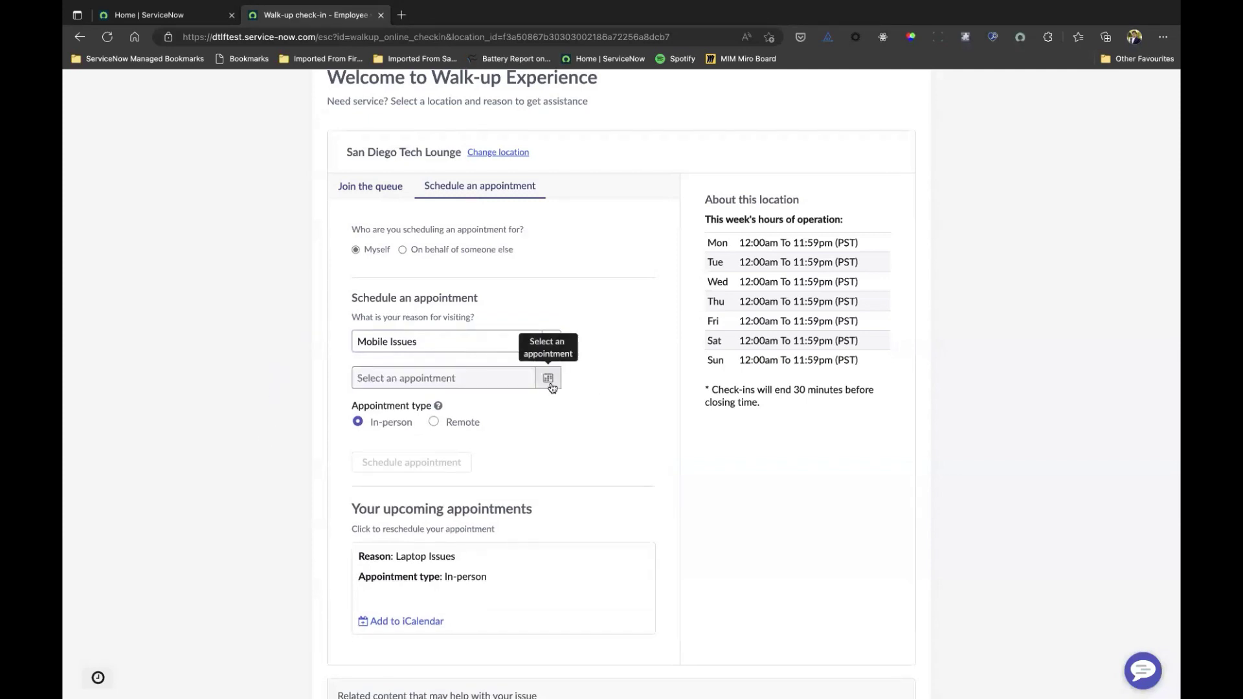
{"action": "left_click", "coordinate": [549, 379]}
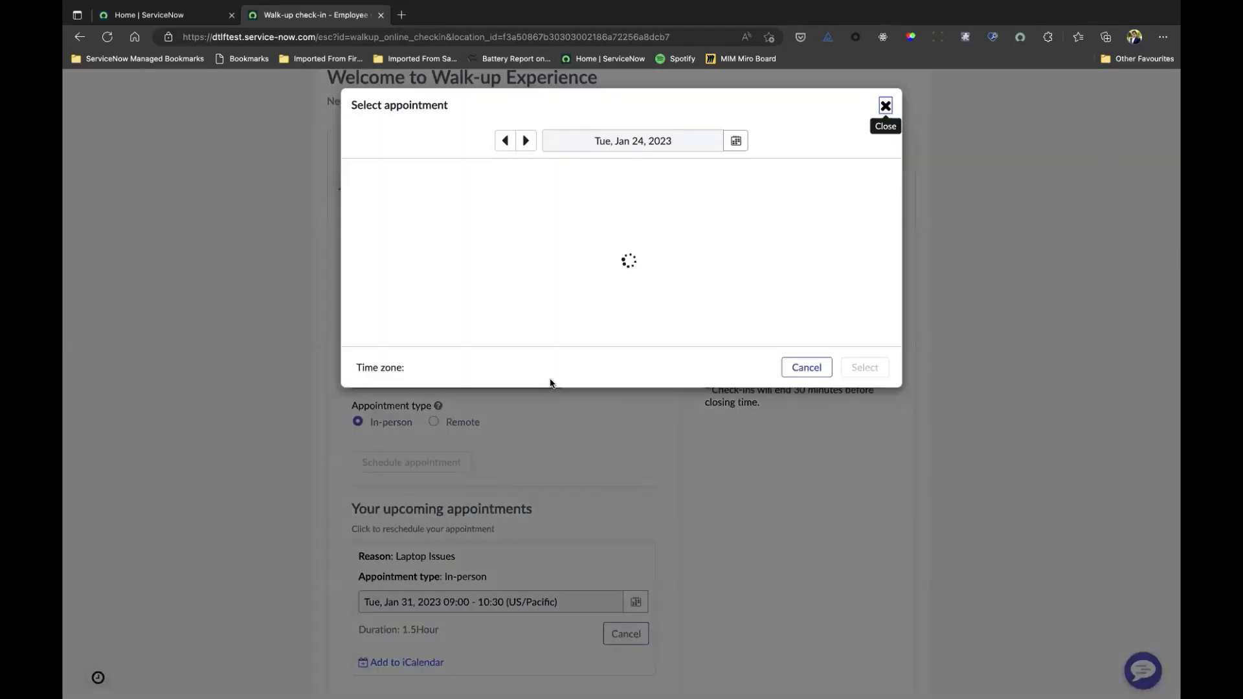
{"action": "left_click", "coordinate": [525, 143]}
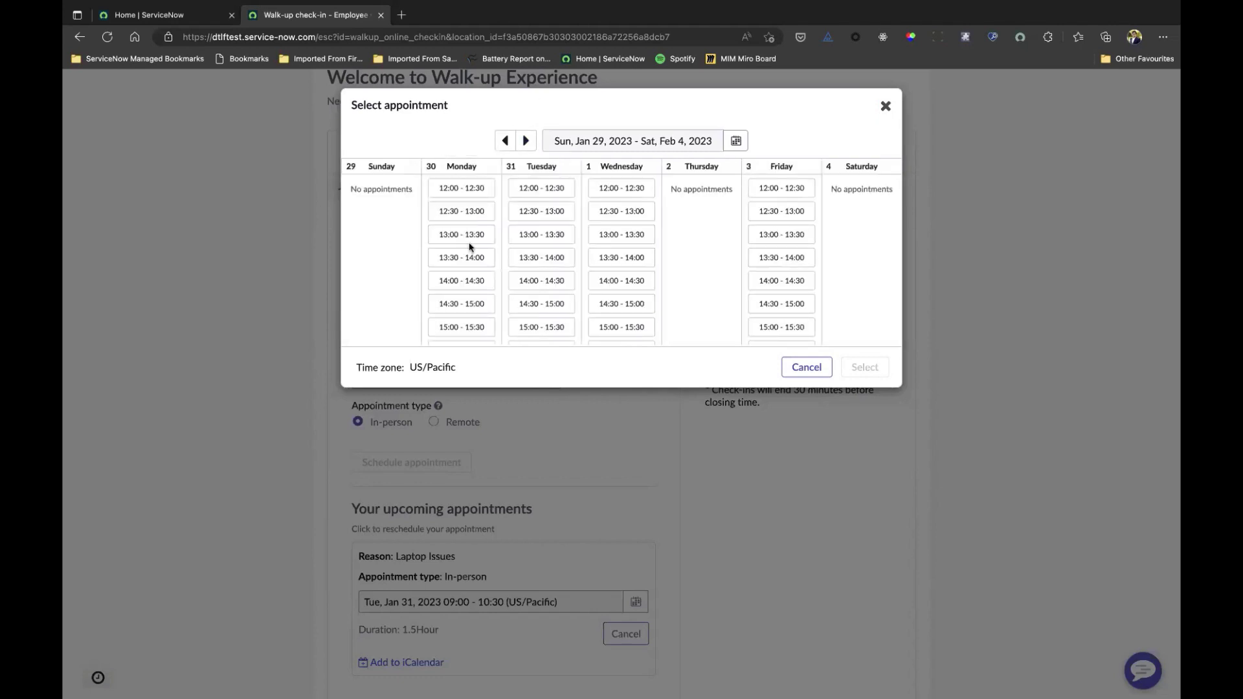
{"action": "scroll", "coordinate": [471, 248], "scroll_direction": "down", "scroll_amount": 3}
{"action": "scroll", "coordinate": [469, 247], "scroll_direction": "up", "scroll_amount": 3}
{"action": "scroll", "coordinate": [469, 246], "scroll_direction": "down", "scroll_amount": 2}
{"action": "scroll", "coordinate": [469, 246], "scroll_direction": "up", "scroll_amount": 2}
{"action": "scroll", "coordinate": [470, 246], "scroll_direction": "down", "scroll_amount": 1}
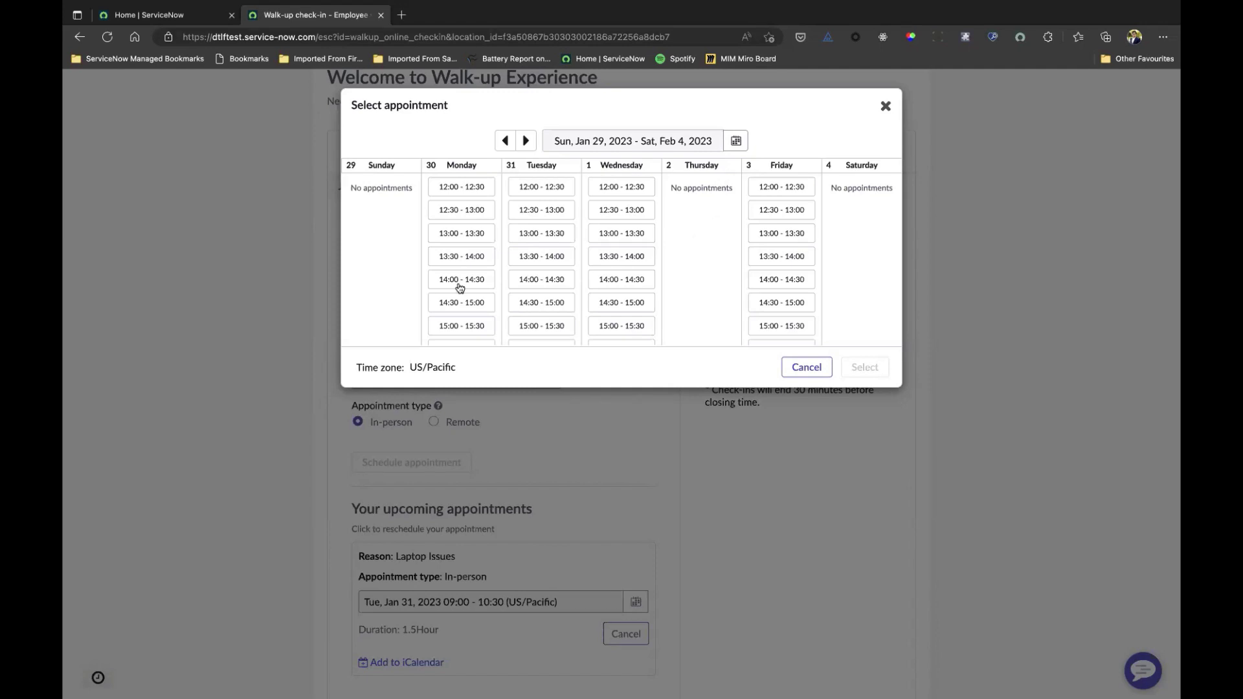
{"action": "scroll", "coordinate": [460, 287], "scroll_direction": "down", "scroll_amount": 4}
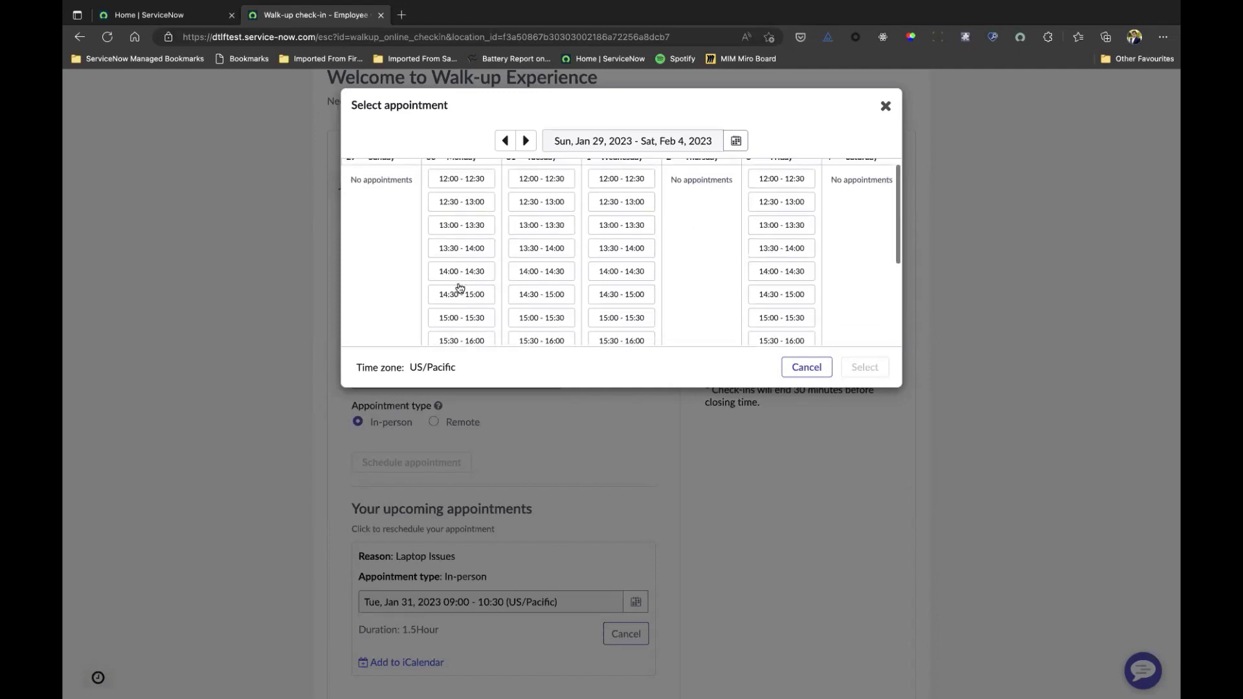
{"action": "scroll", "coordinate": [459, 288], "scroll_direction": "down", "scroll_amount": 1}
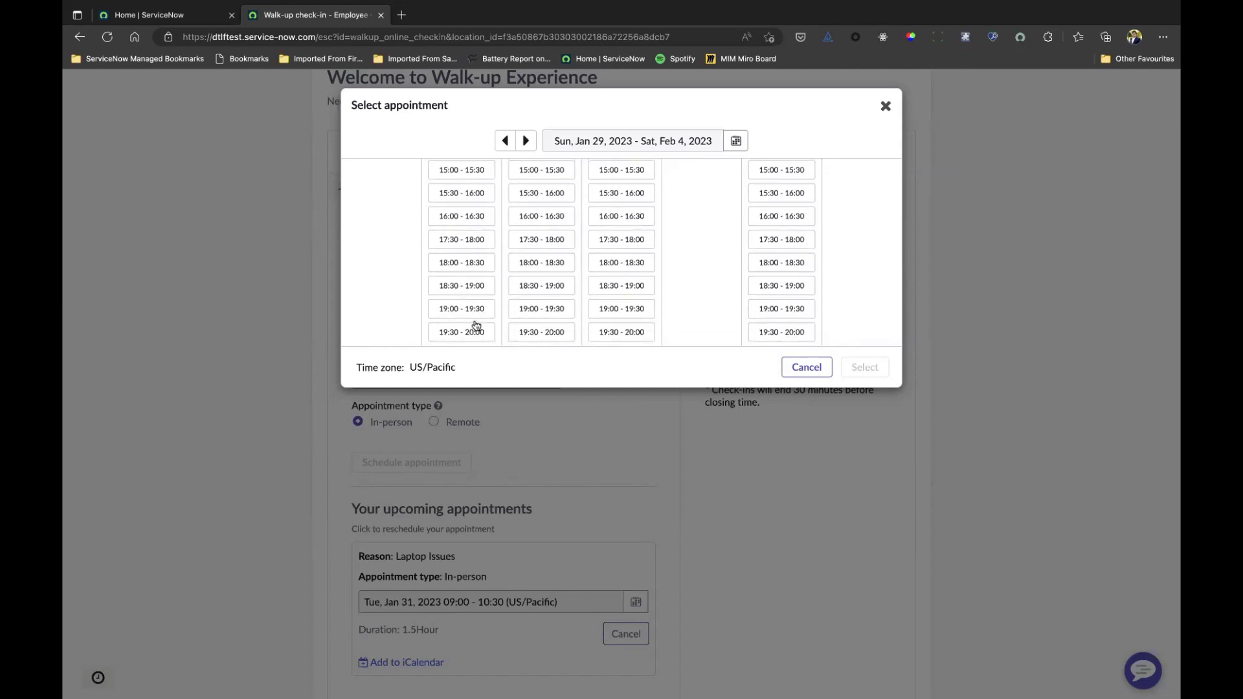
{"action": "scroll", "coordinate": [483, 248], "scroll_direction": "up", "scroll_amount": 5}
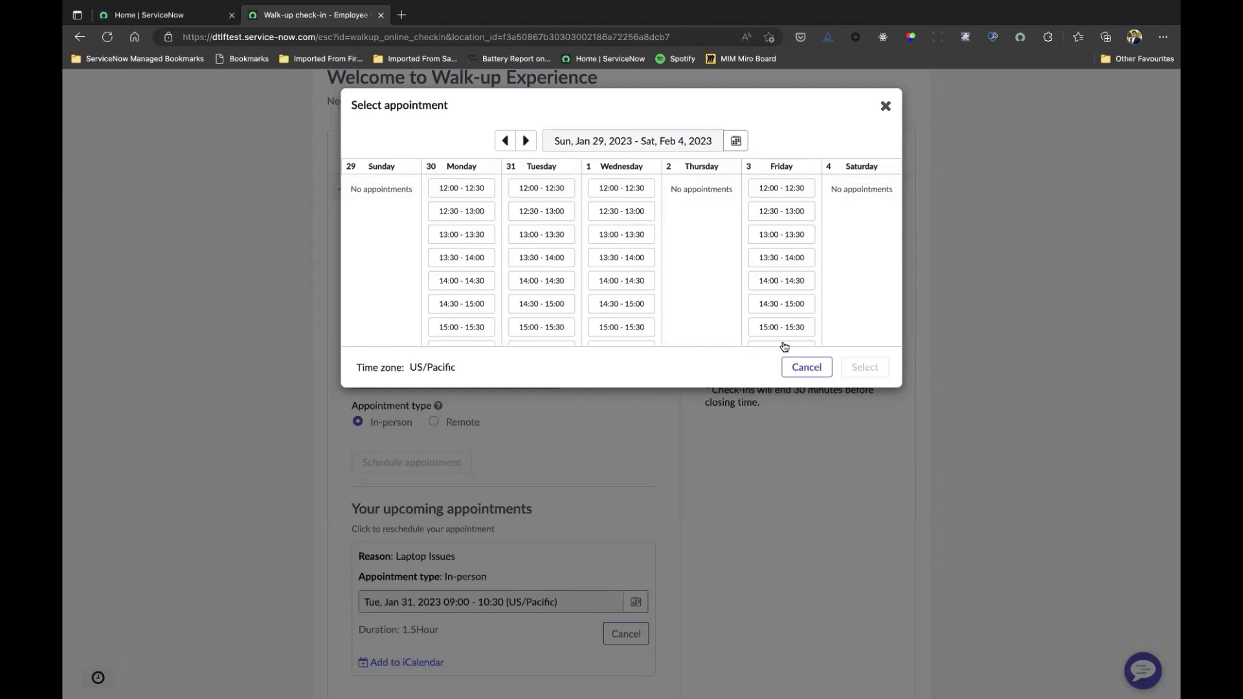
{"action": "left_click", "coordinate": [803, 368]}
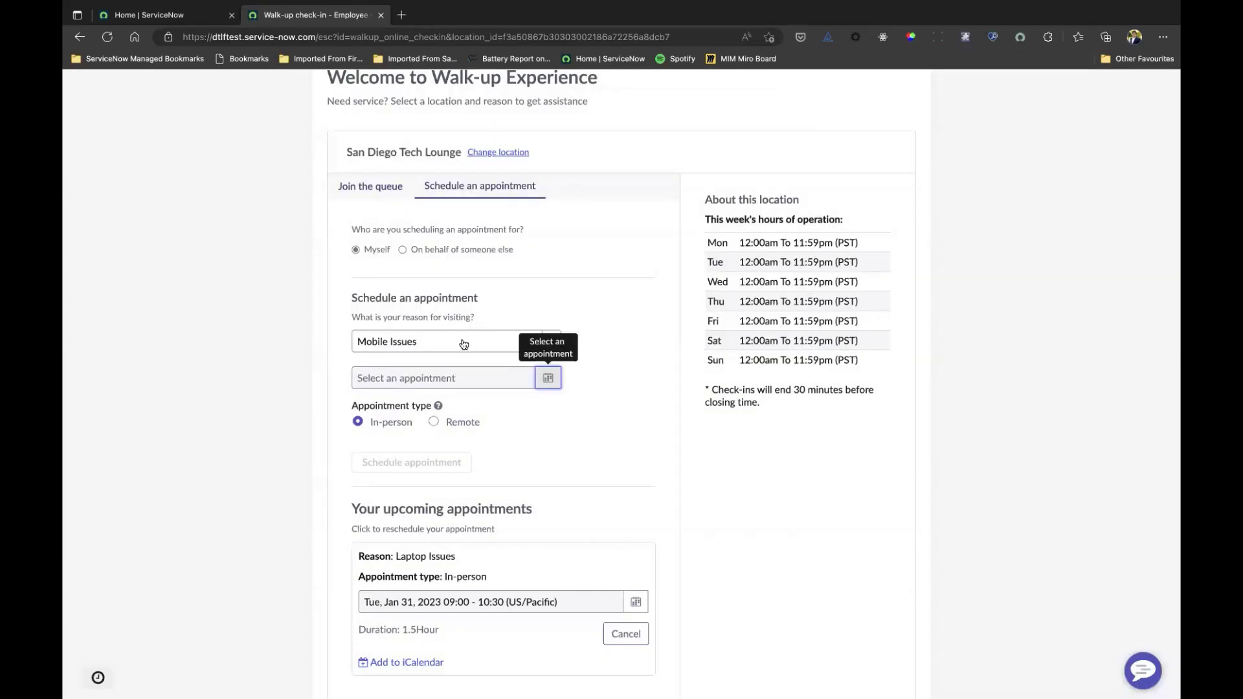
Examine the VPN Issues appointment slots for January 22 to February 4, 2023, and close the slot picker without choosing one
{"action": "left_click", "coordinate": [544, 341]}
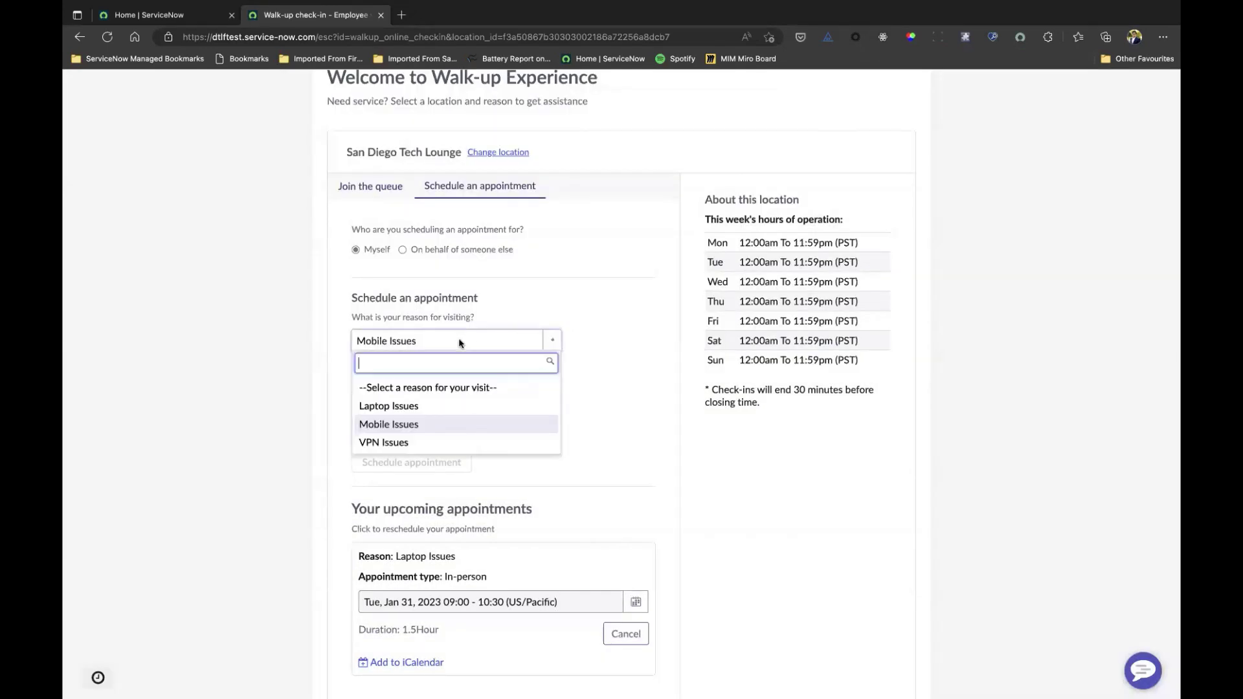
{"action": "left_click", "coordinate": [407, 444]}
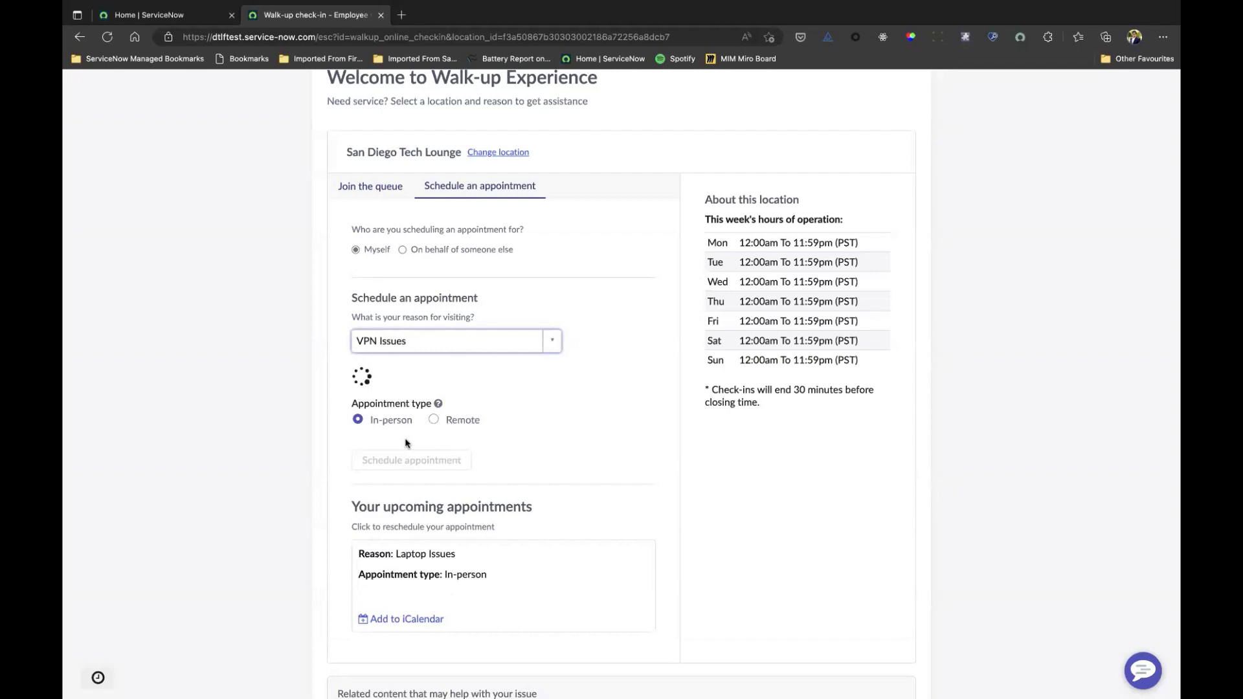
{"action": "left_click", "coordinate": [273, 439]}
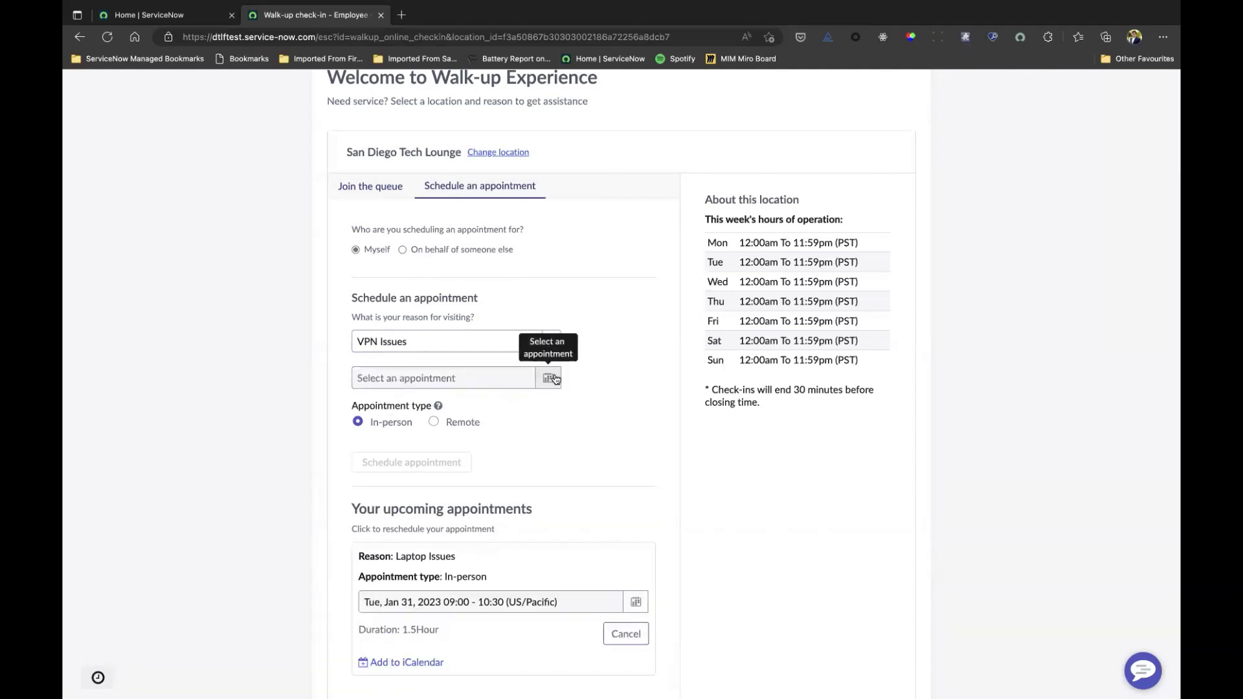
{"action": "left_click", "coordinate": [555, 381]}
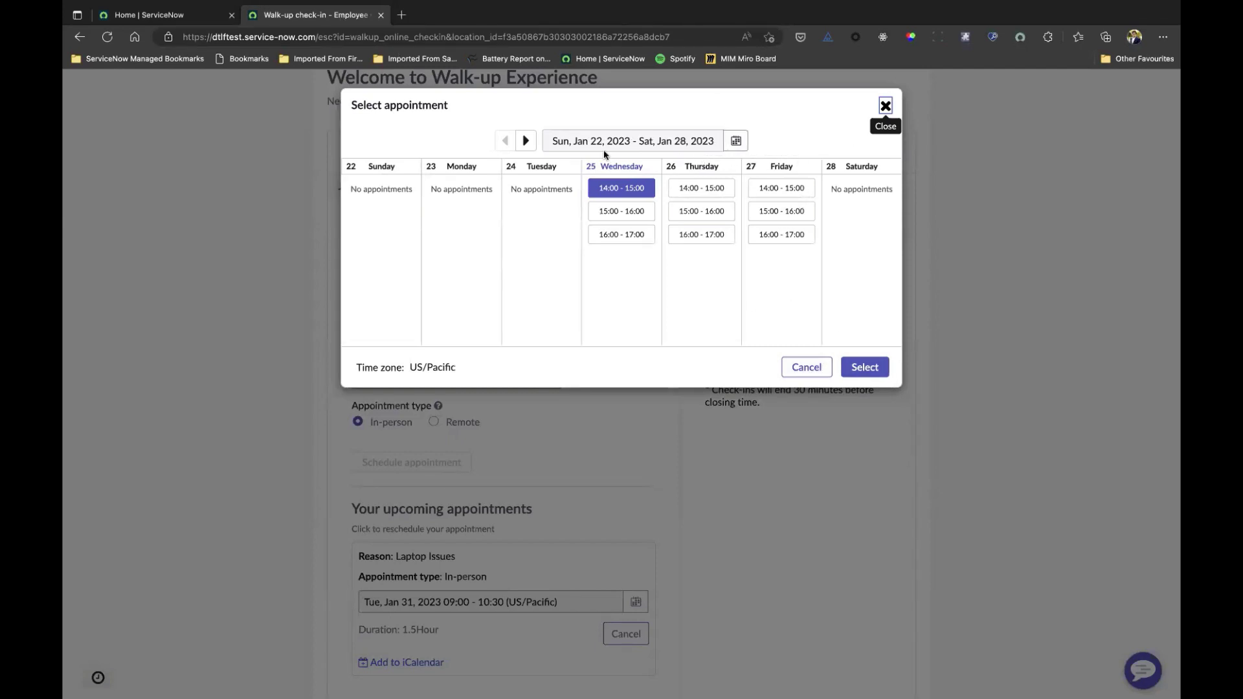
{"action": "left_click", "coordinate": [526, 141]}
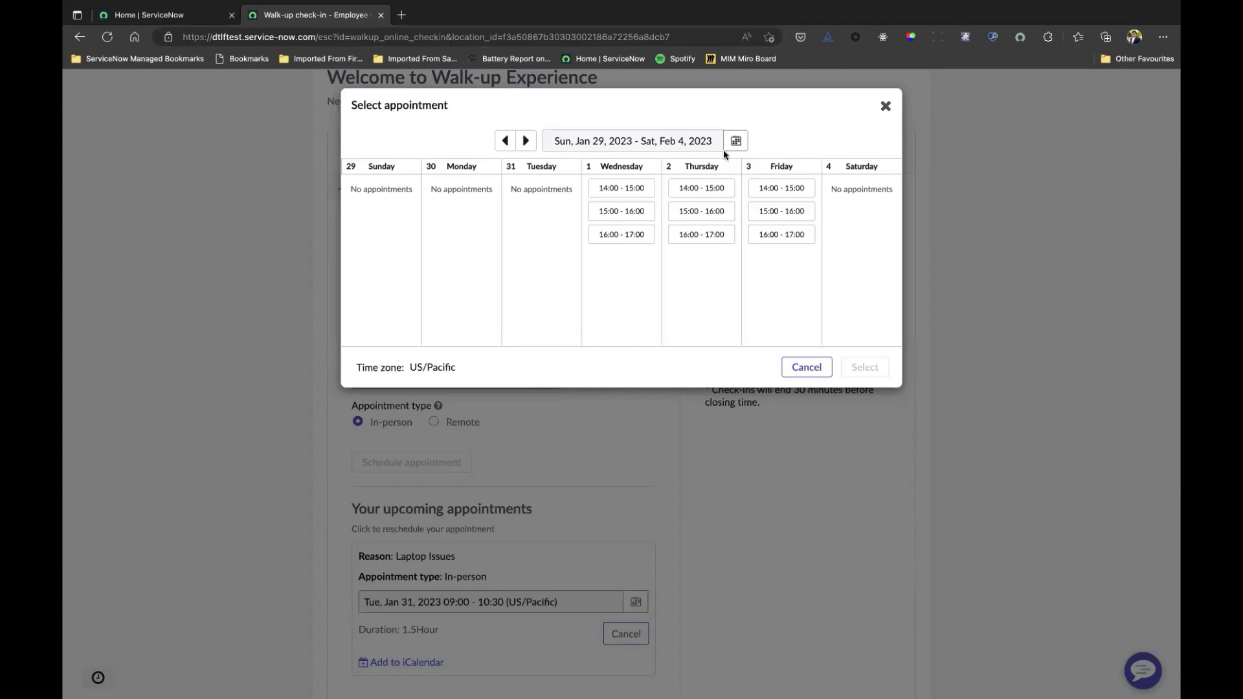
{"action": "left_click", "coordinate": [885, 106]}
Return to the form for joining the San Diego Tech Lounge queue and dismiss the upcoming appointment notice
{"action": "left_click", "coordinate": [374, 184]}
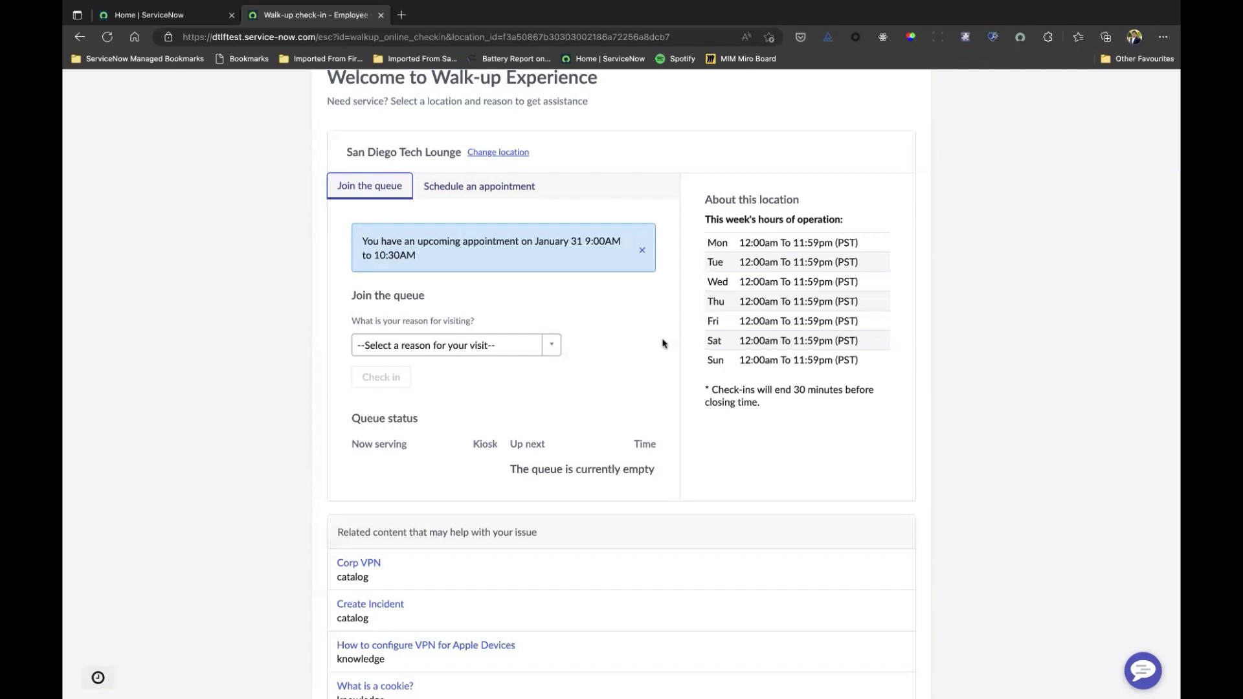
{"action": "left_click", "coordinate": [642, 250]}
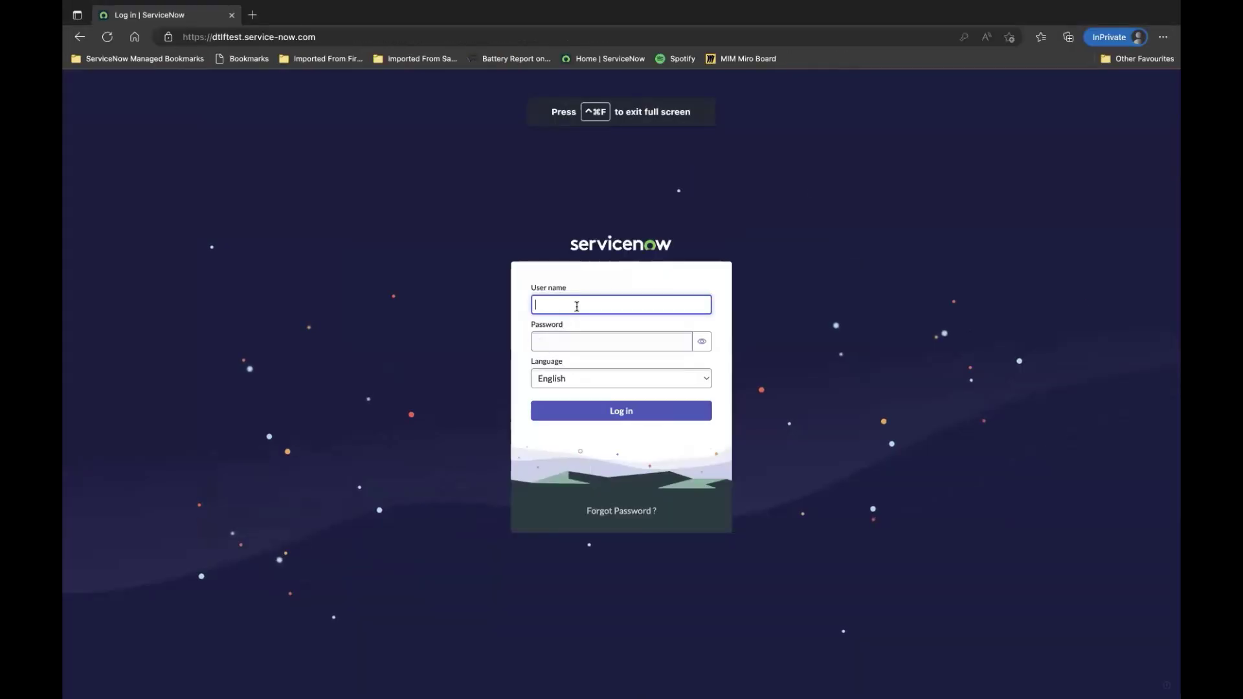
In the InPrivate browser window, log in to ServiceNow as admin, filling the user name and password from the saved credentials
{"action": "left_click", "coordinate": [577, 306]}
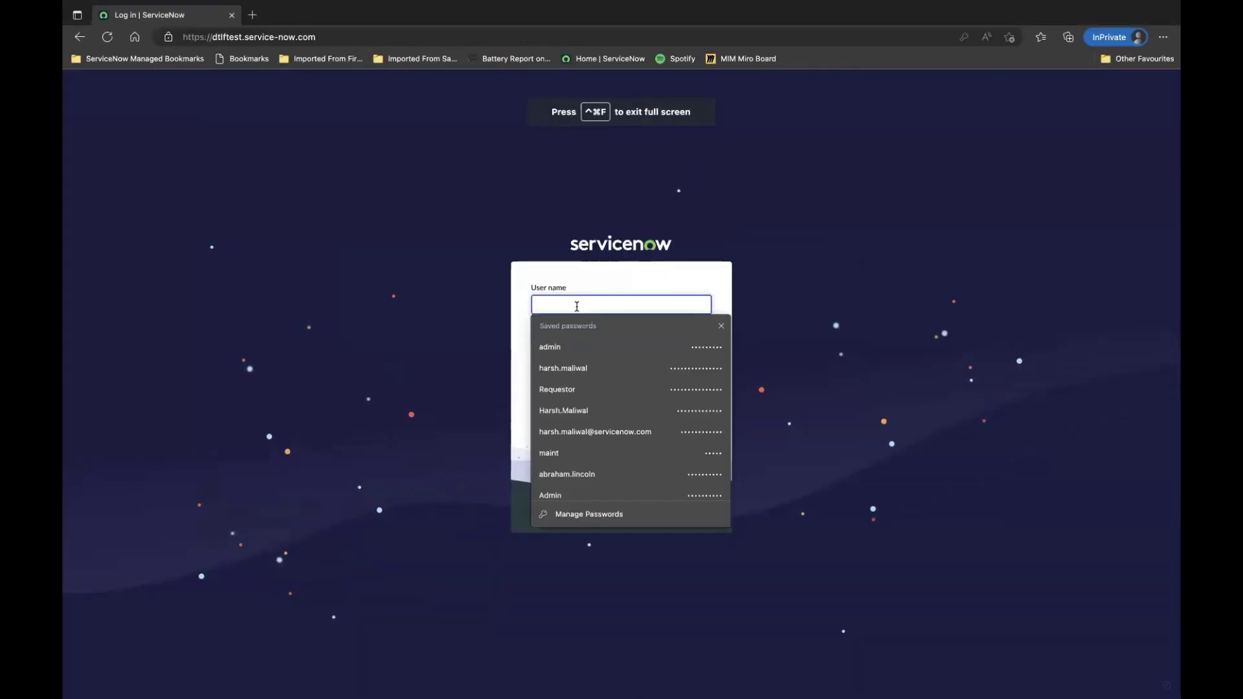
{"action": "left_click", "coordinate": [564, 347]}
{"action": "left_click", "coordinate": [601, 414]}
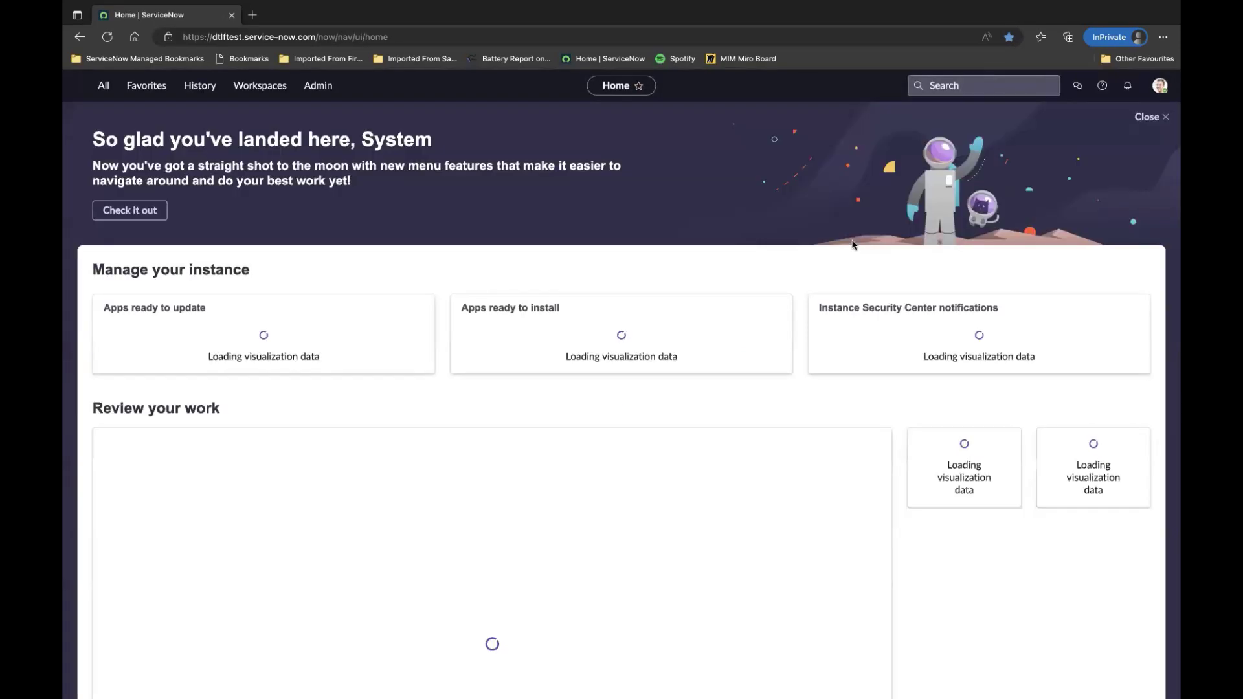
Impersonate the first user listed under the recent impersonations
{"action": "left_click", "coordinate": [1161, 88]}
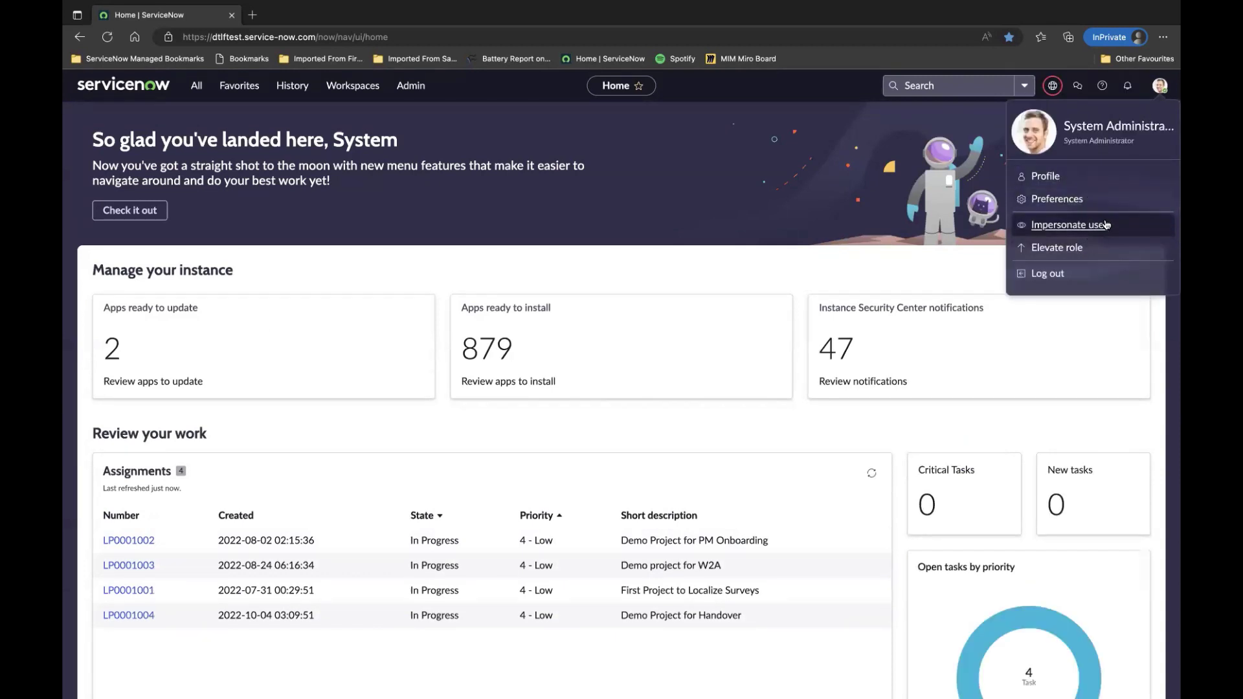
{"action": "left_click", "coordinate": [1101, 224]}
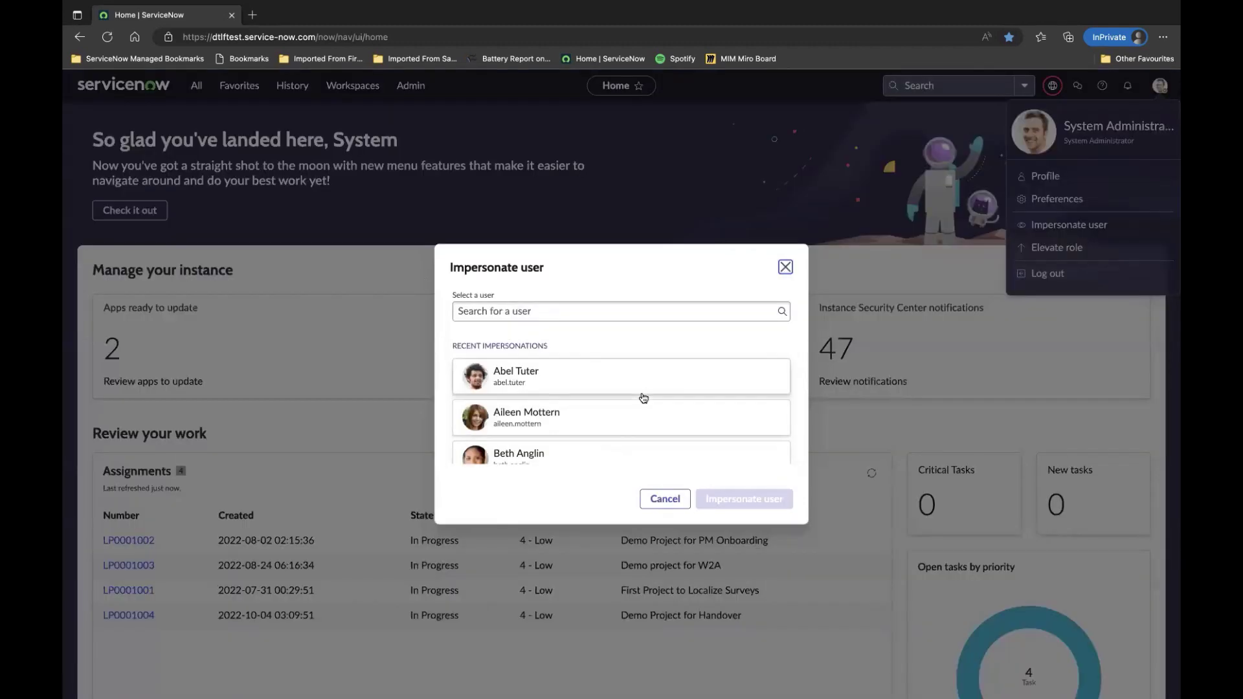
{"action": "left_click", "coordinate": [596, 379]}
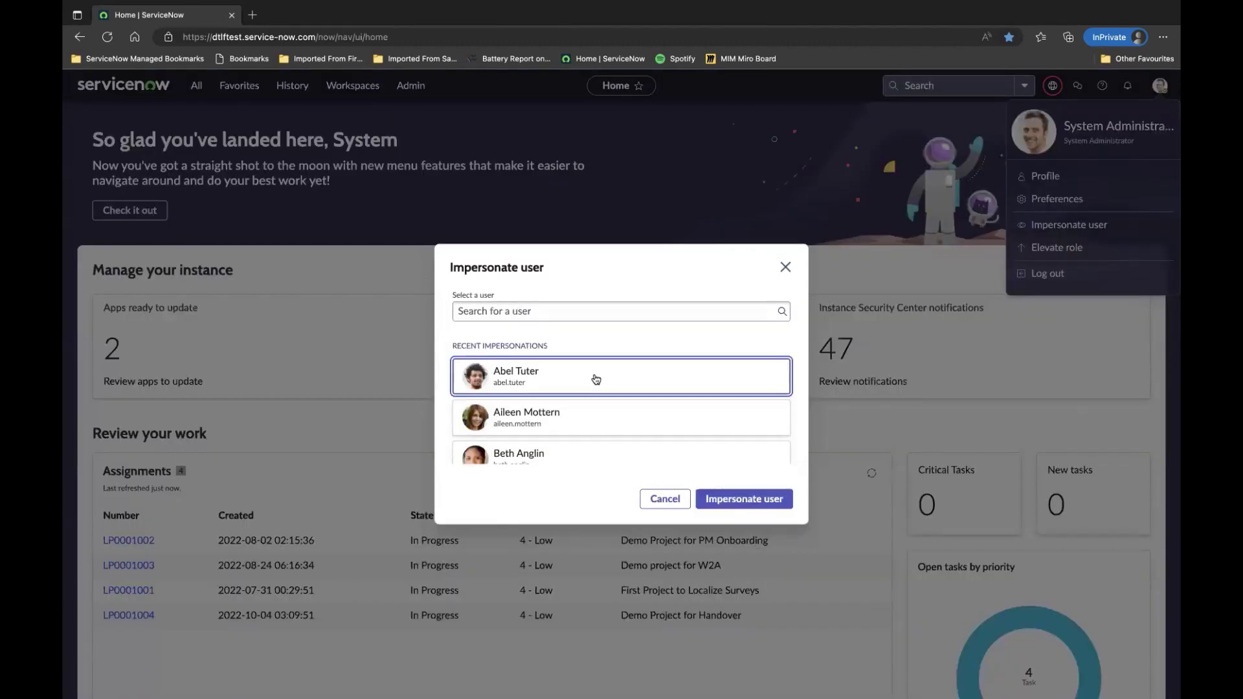
{"action": "left_click", "coordinate": [771, 502]}
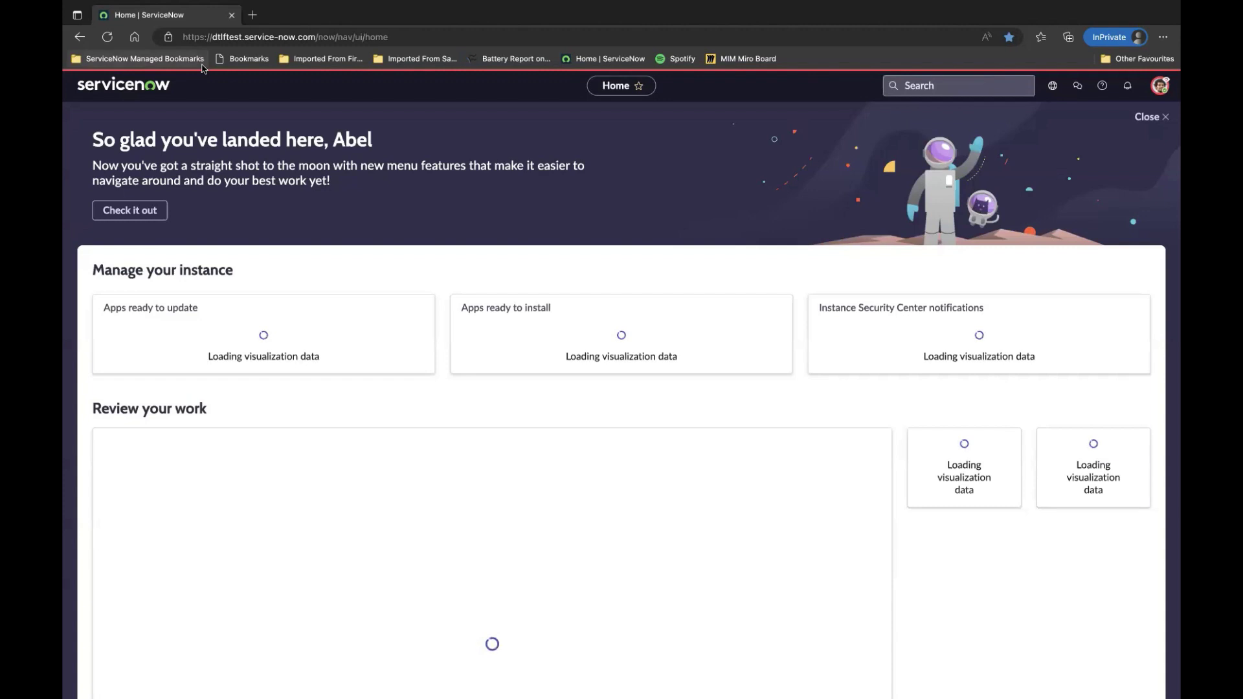
Open the inbox of the Service Operations Workspace and dismiss its welcome dialog
{"action": "left_click", "coordinate": [354, 87]}
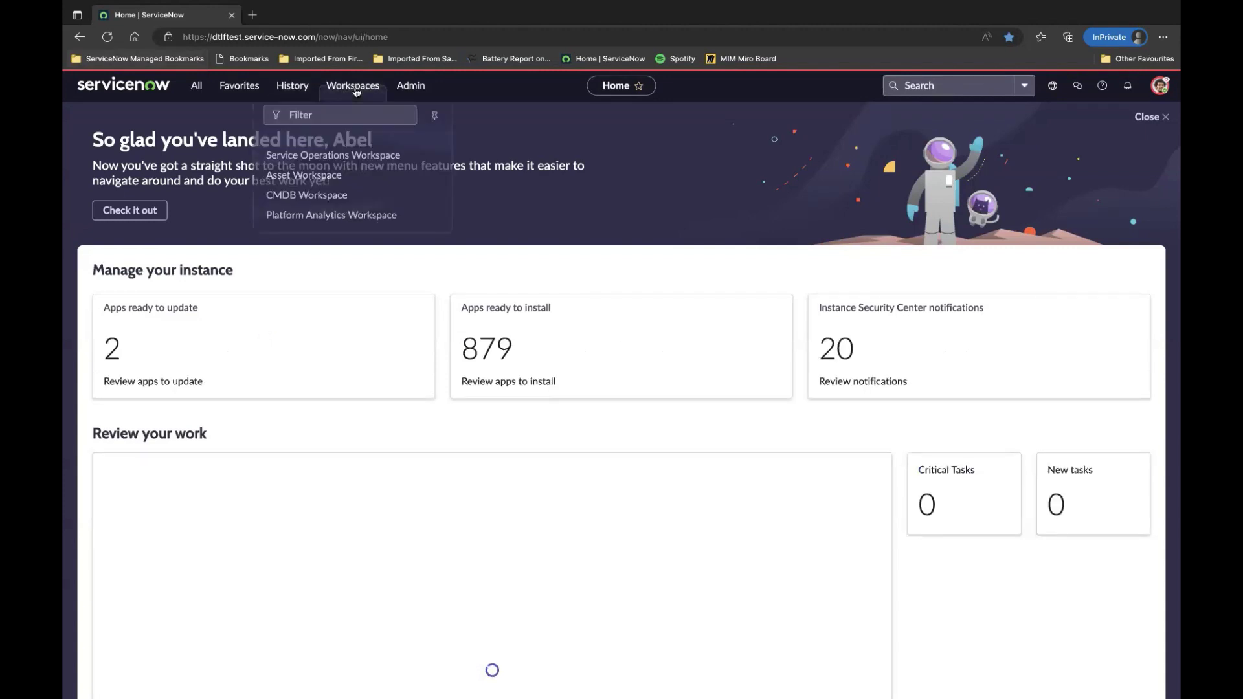
{"action": "left_click", "coordinate": [360, 147]}
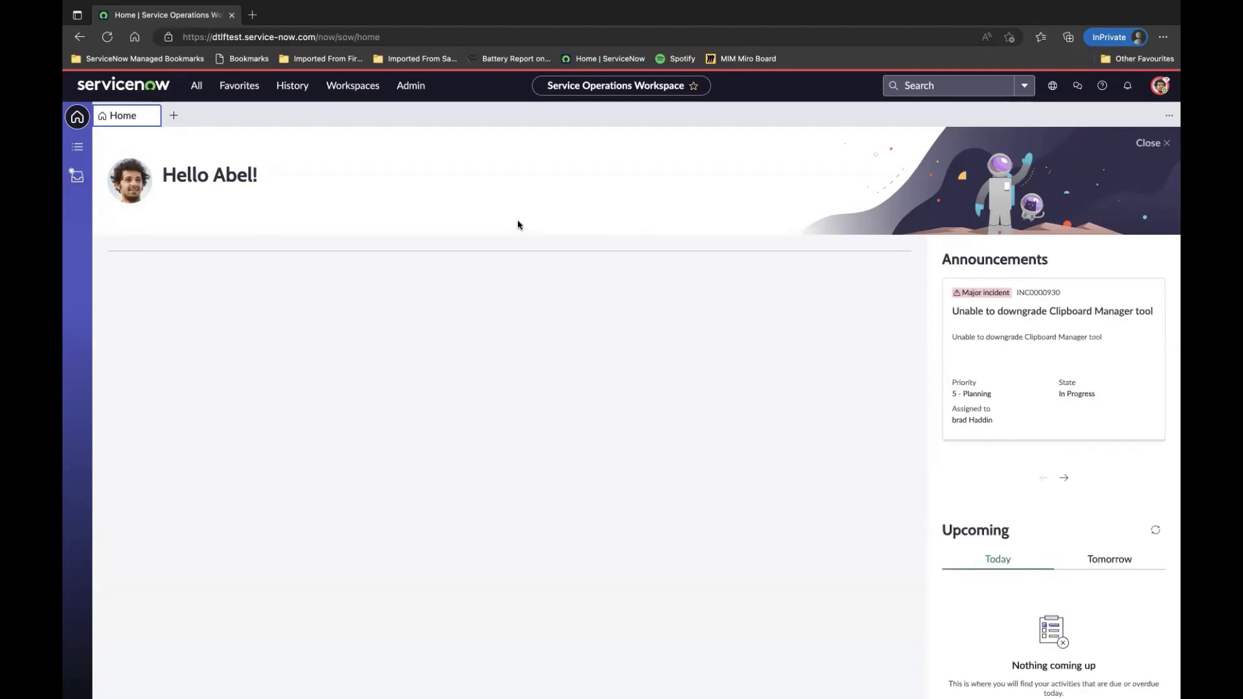
{"action": "left_click", "coordinate": [76, 178]}
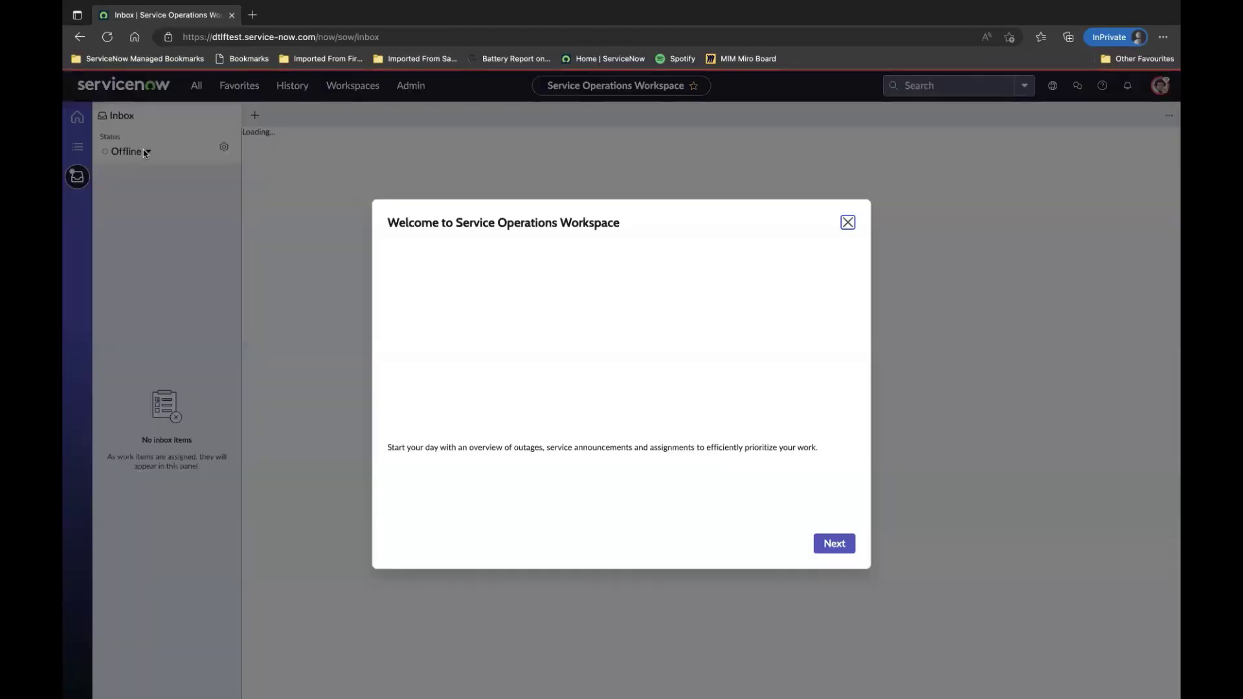
{"action": "left_click", "coordinate": [845, 221]}
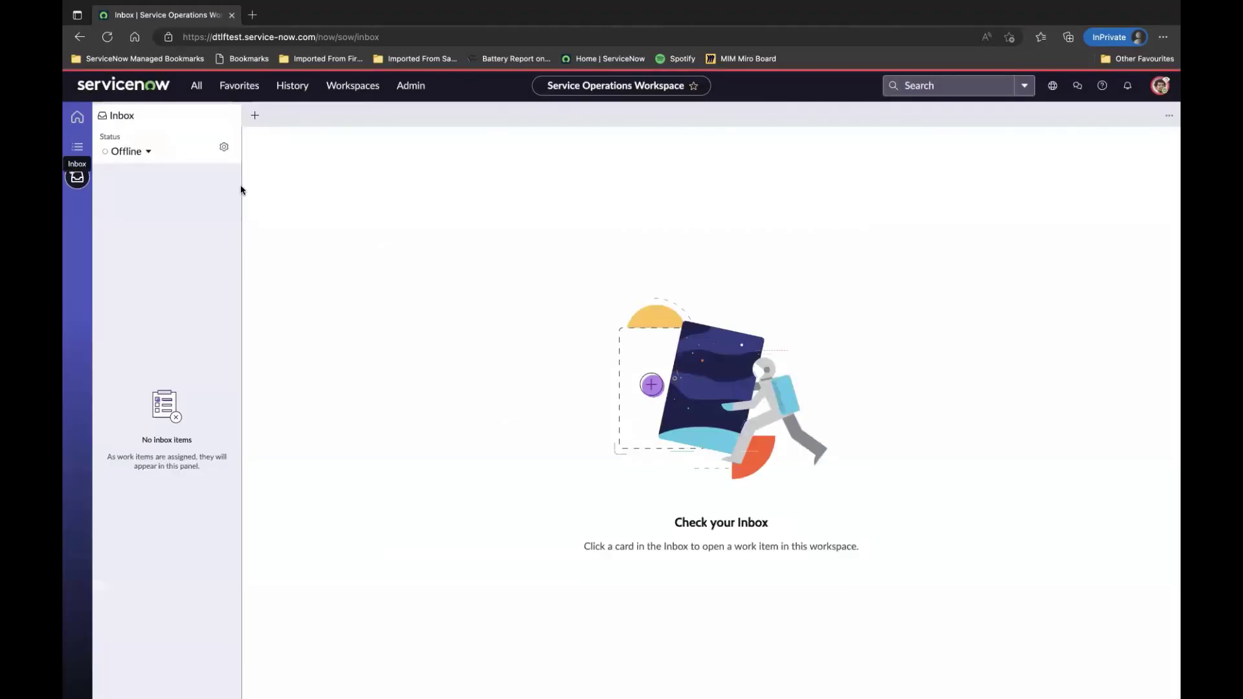
Set the technician's inbox status to Available
{"action": "left_click", "coordinate": [130, 151]}
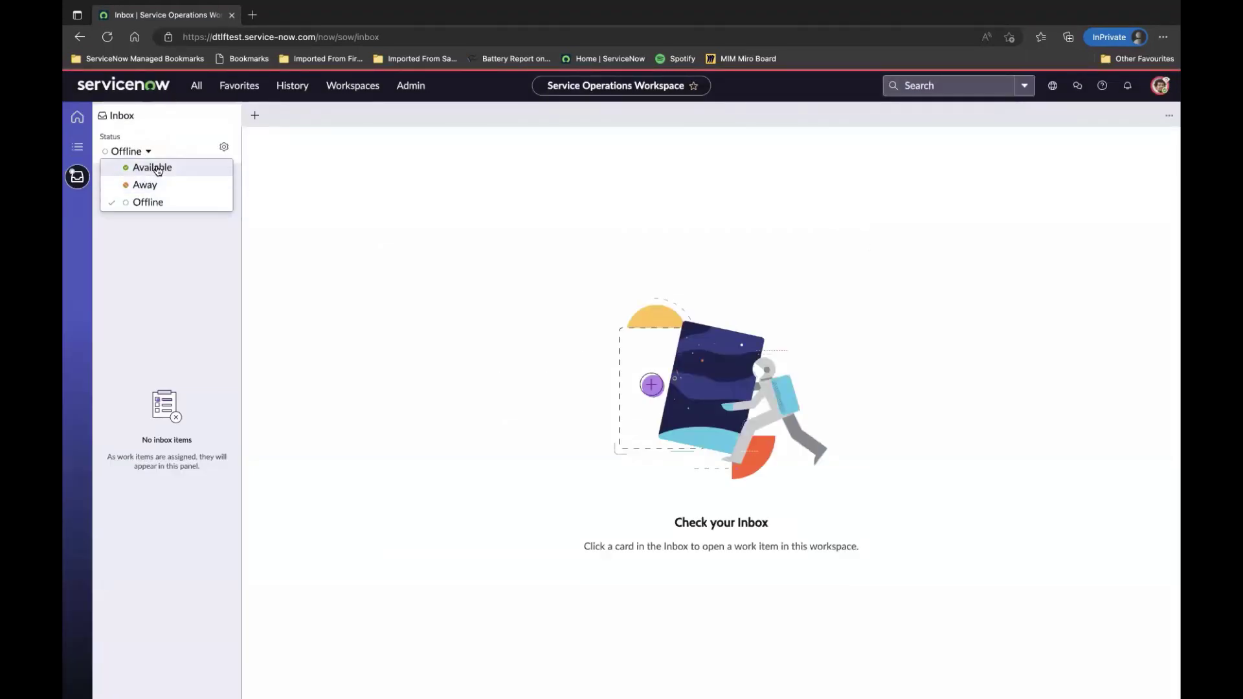
{"action": "left_click", "coordinate": [153, 168]}
{"action": "left_click", "coordinate": [354, 258]}
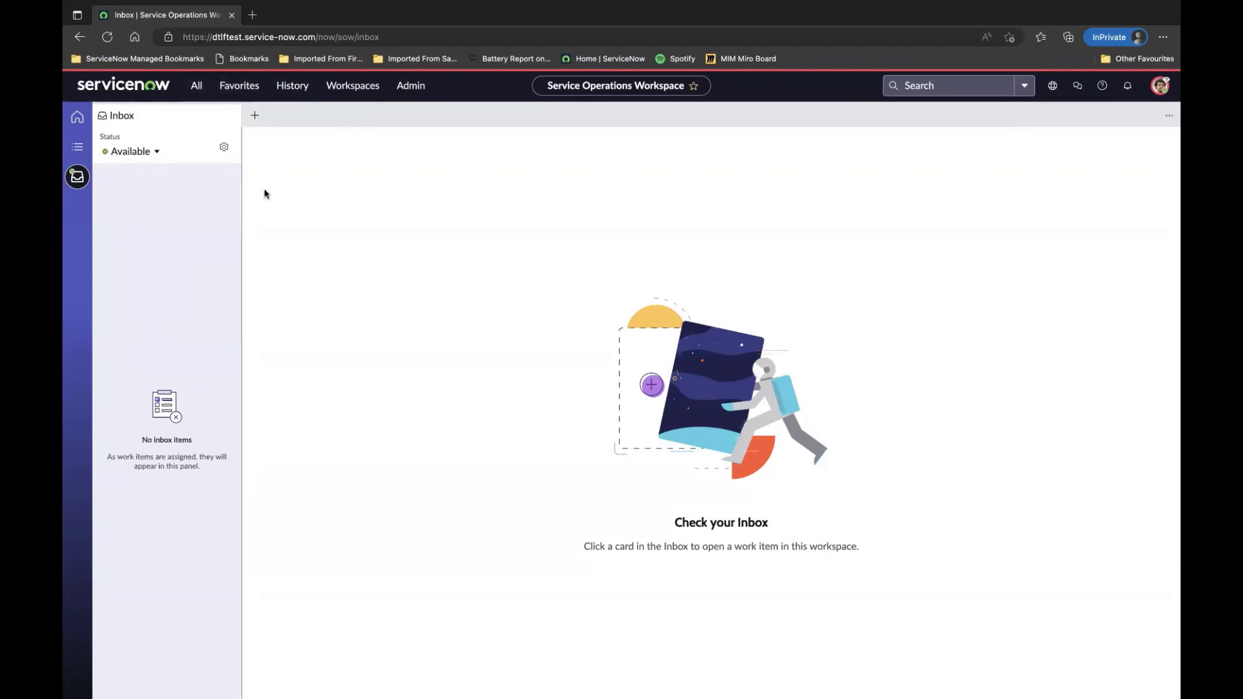
Open Mobile Kiosk from the walk-up Location Kiosks list and check the technician in to it
{"action": "left_click", "coordinate": [73, 149]}
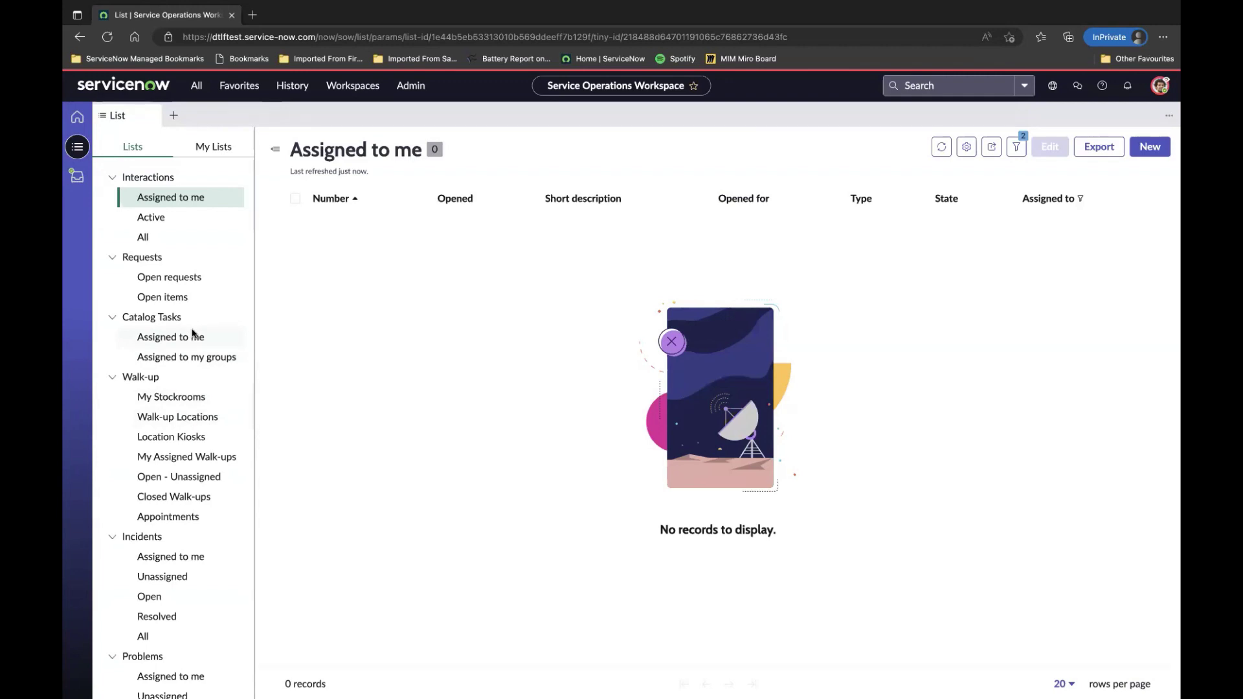
{"action": "scroll", "coordinate": [192, 333], "scroll_direction": "down", "scroll_amount": 2}
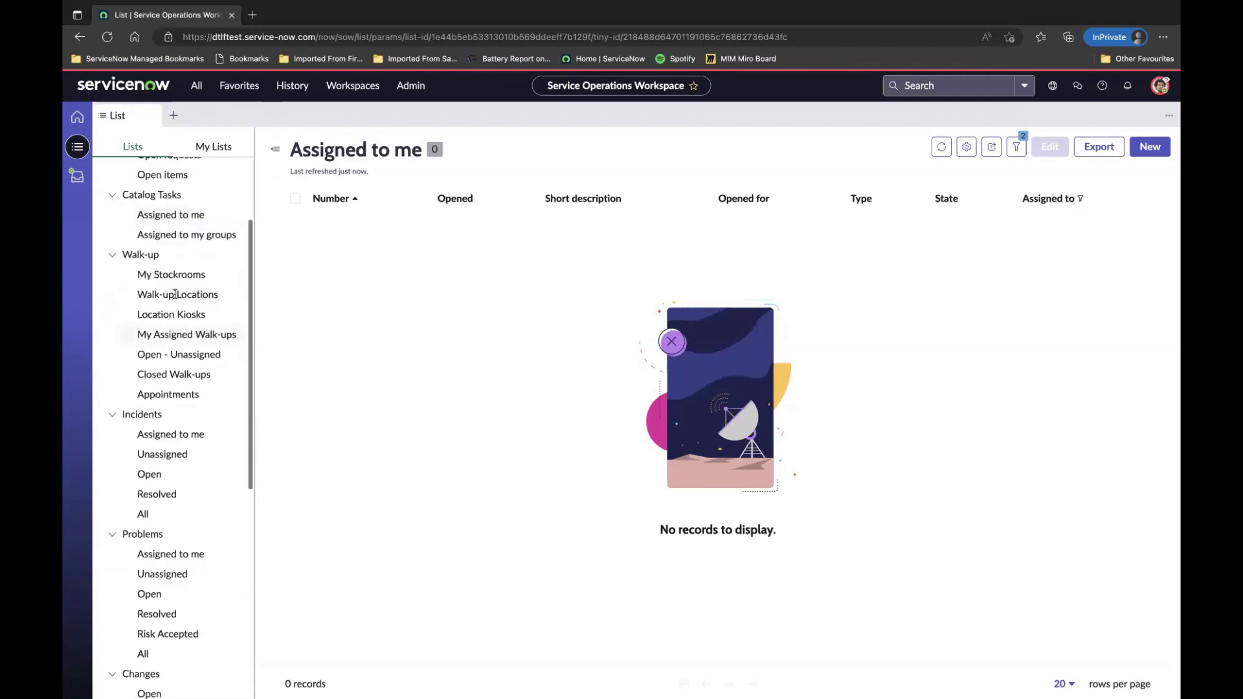
{"action": "left_click", "coordinate": [177, 307]}
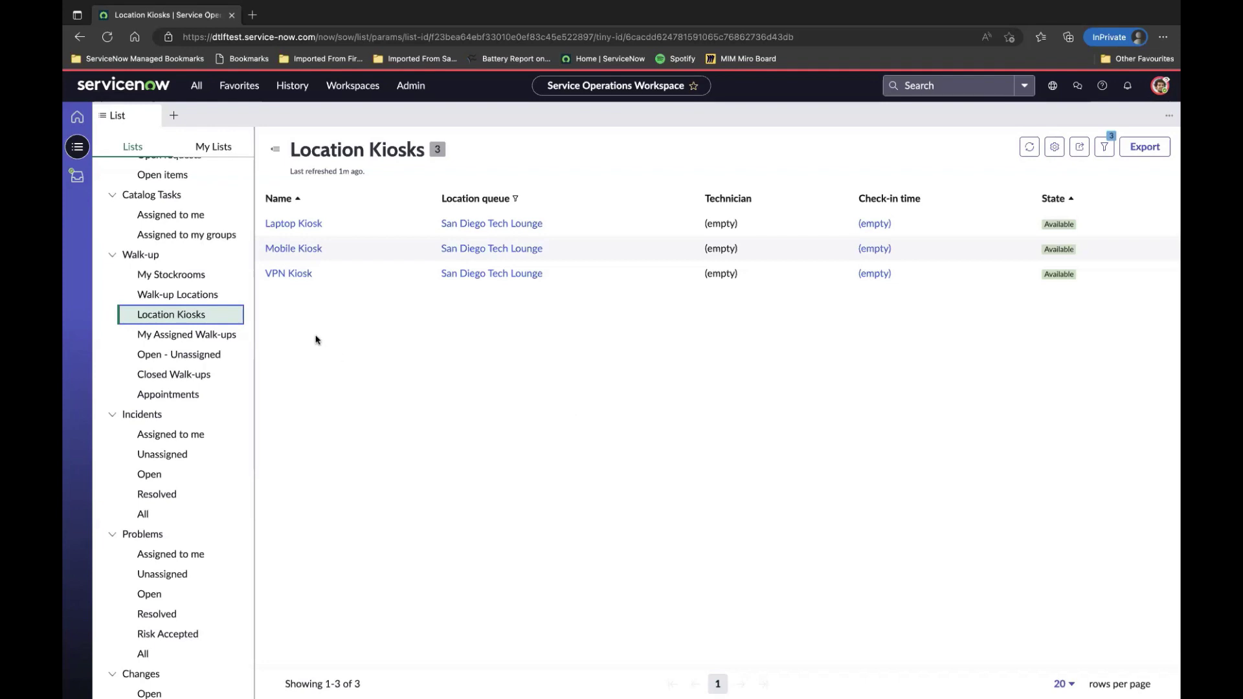
{"action": "left_click", "coordinate": [307, 250]}
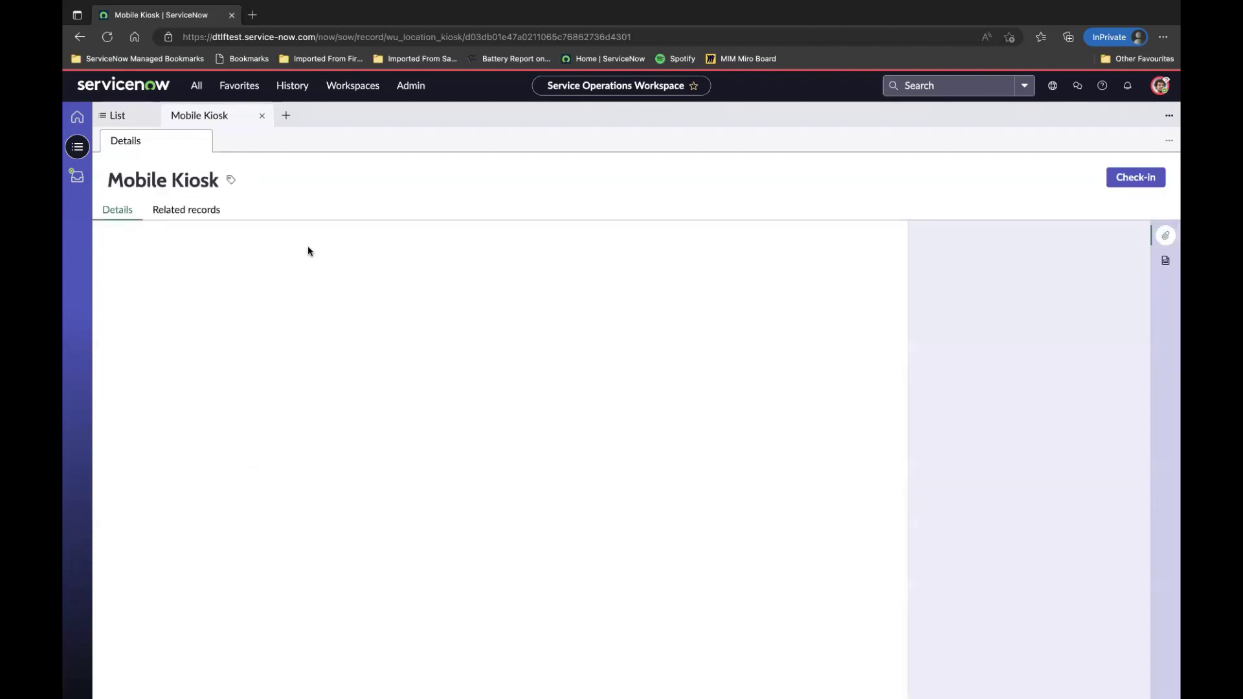
{"action": "left_click", "coordinate": [1132, 183]}
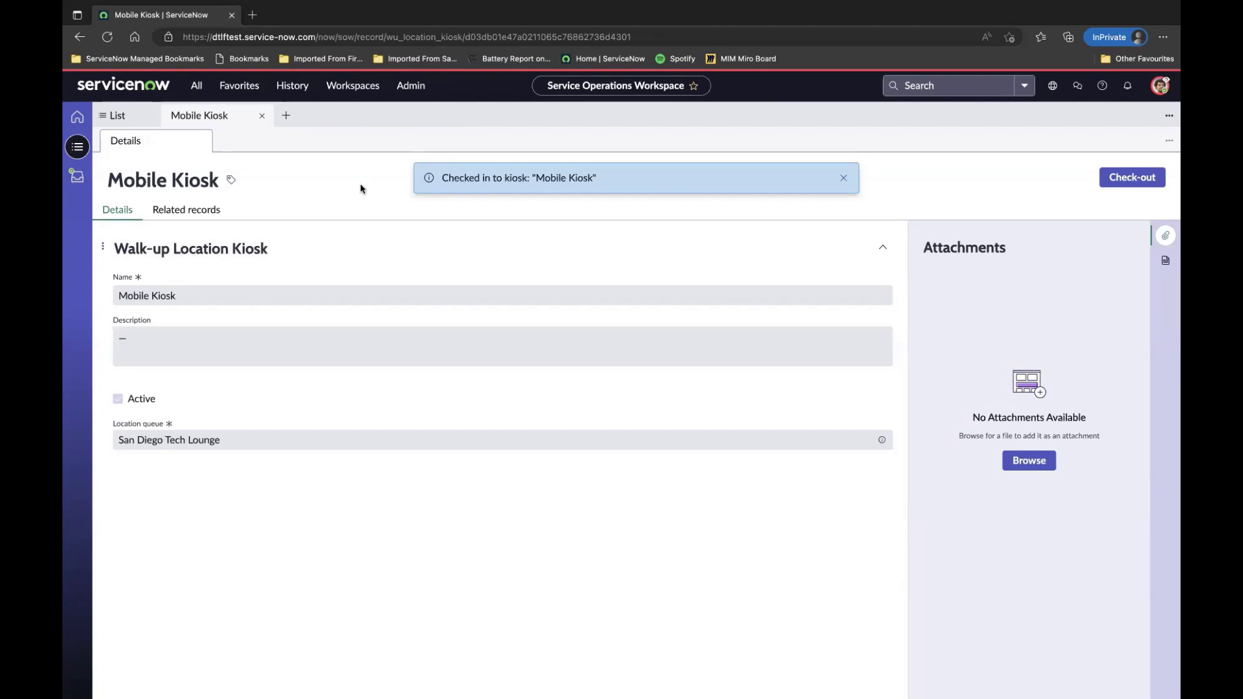
Switch to the employee portal, join the San Diego Tech Lounge queue for Mobile Issues, and dismiss the confirmation dialog
{"action": "key", "text": "ctrl+Left"}
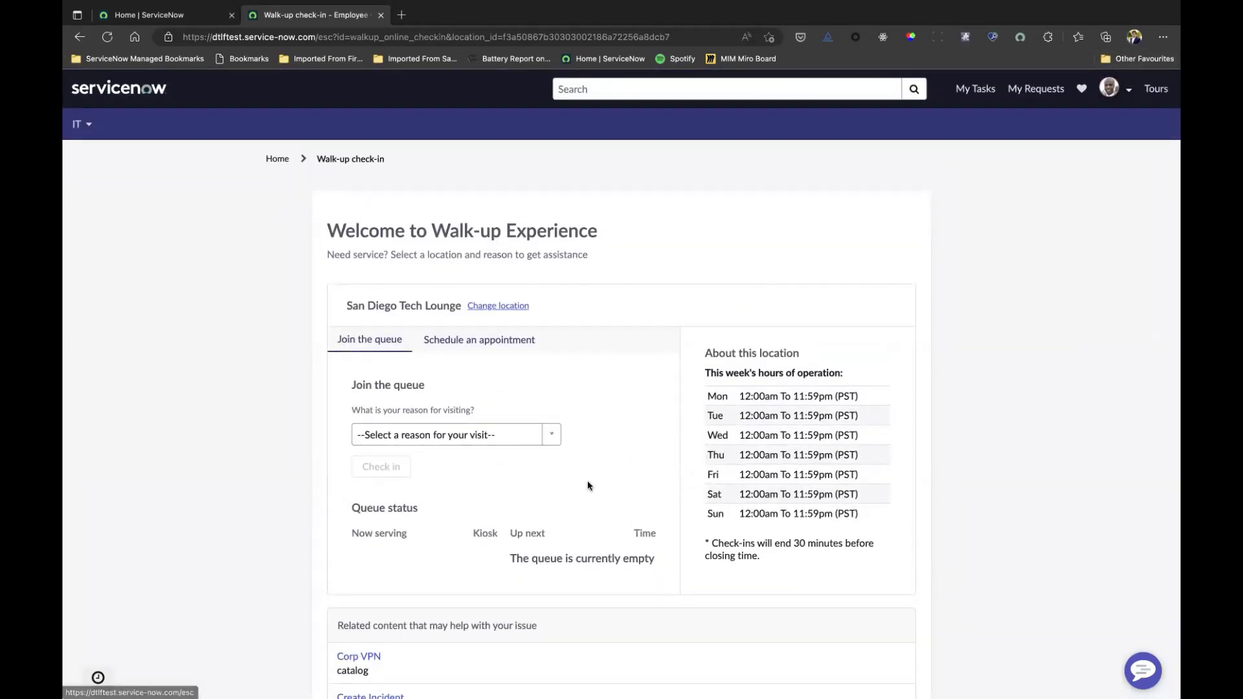
{"action": "left_click", "coordinate": [456, 434]}
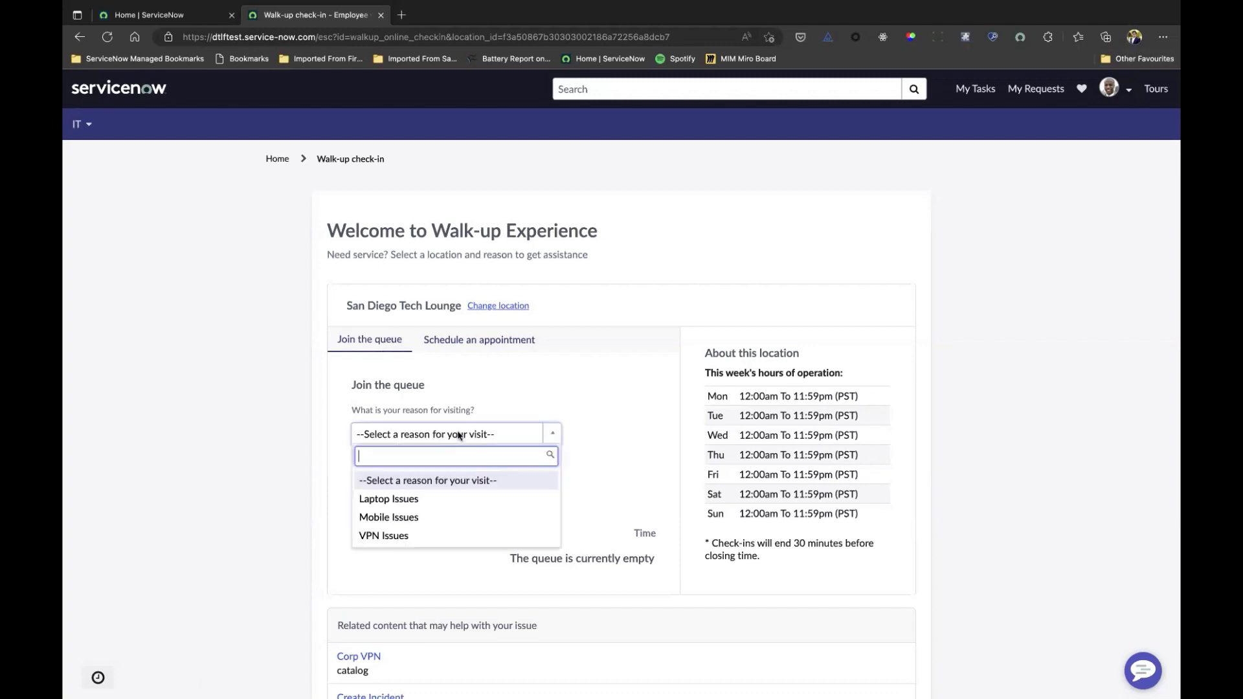
{"action": "left_click", "coordinate": [429, 519]}
{"action": "left_click", "coordinate": [270, 485]}
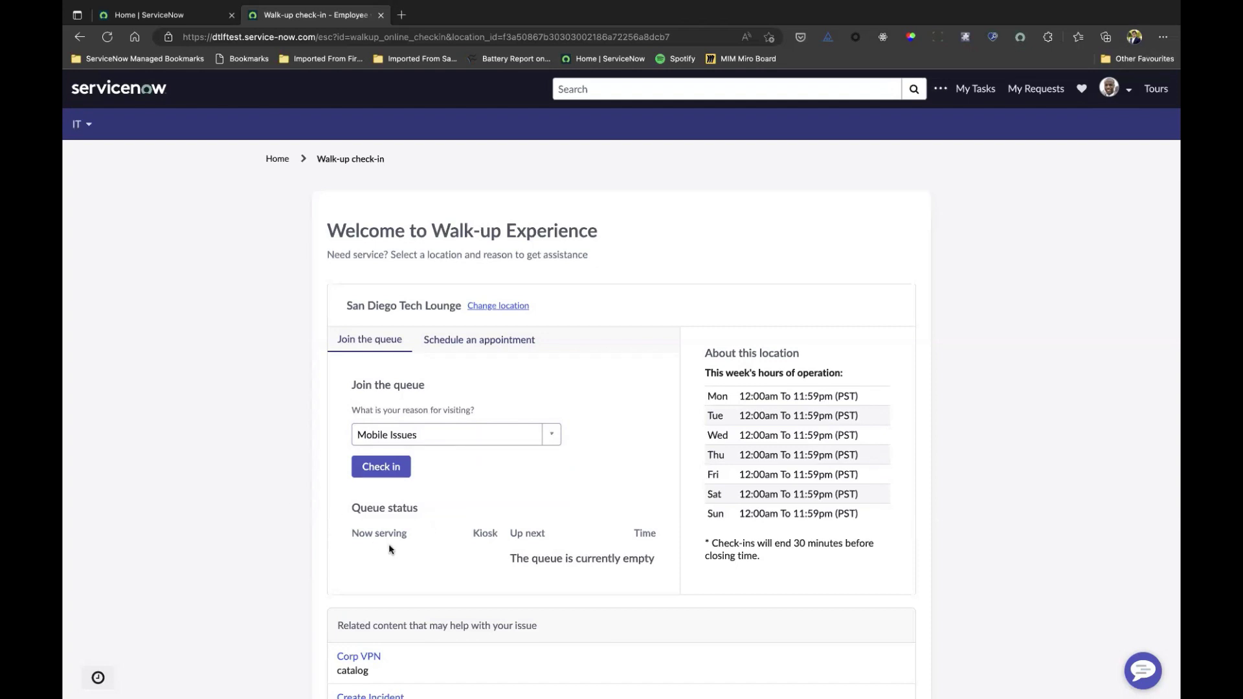
{"action": "scroll", "coordinate": [389, 547], "scroll_direction": "down", "scroll_amount": 1}
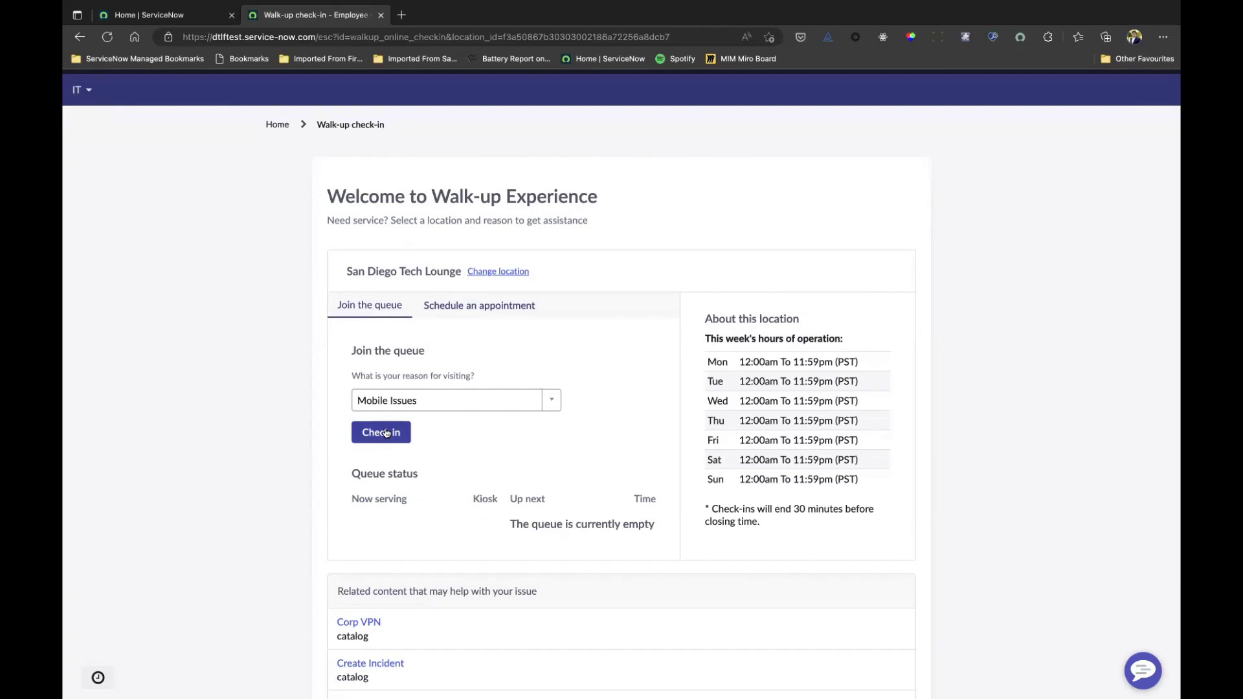
{"action": "left_click", "coordinate": [386, 433]}
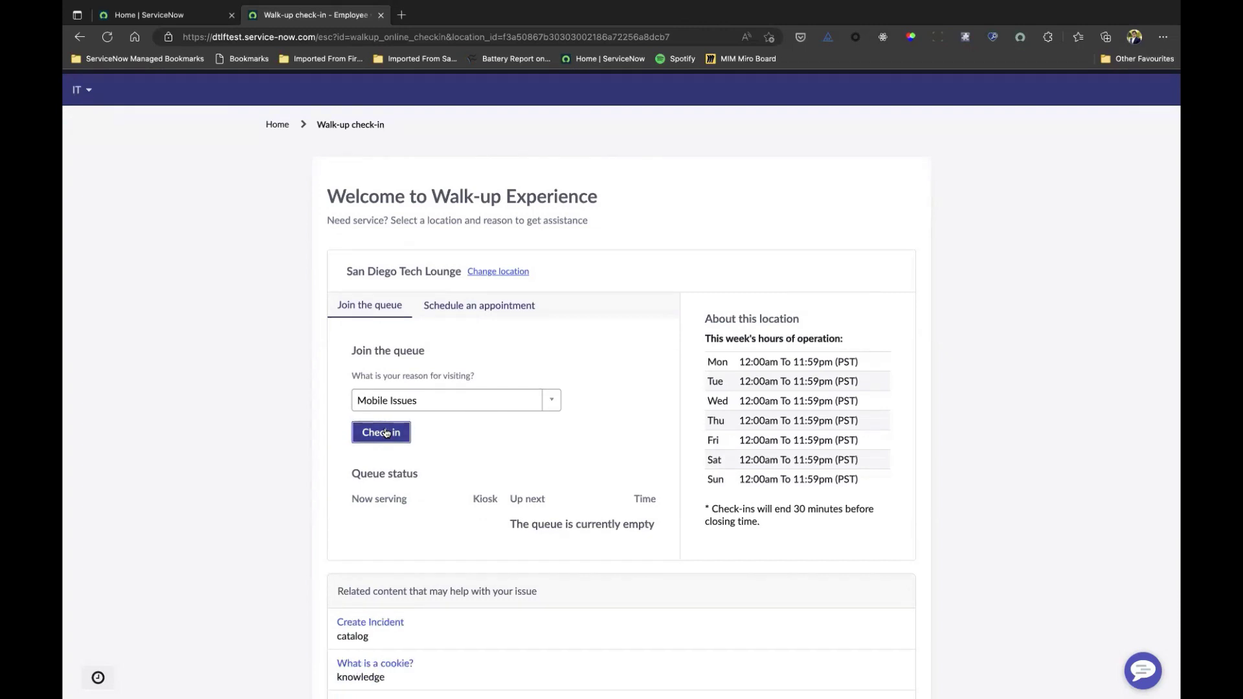
{"action": "left_click", "coordinate": [386, 433]}
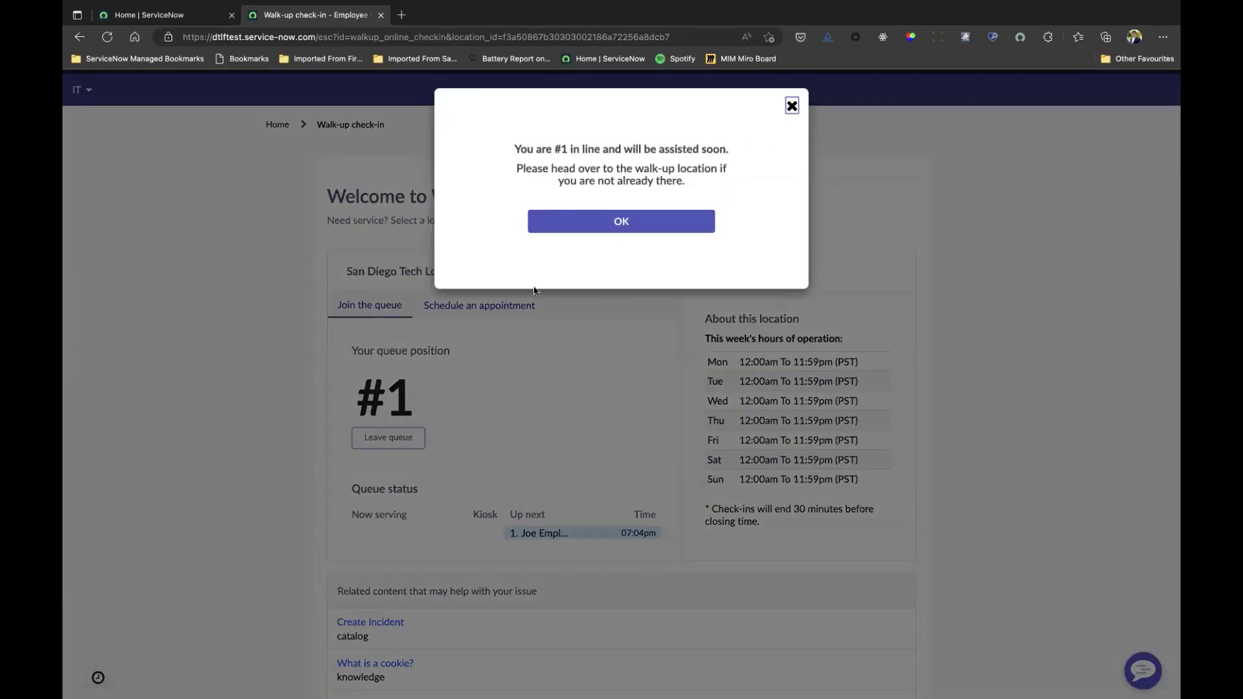
{"action": "left_click", "coordinate": [648, 226]}
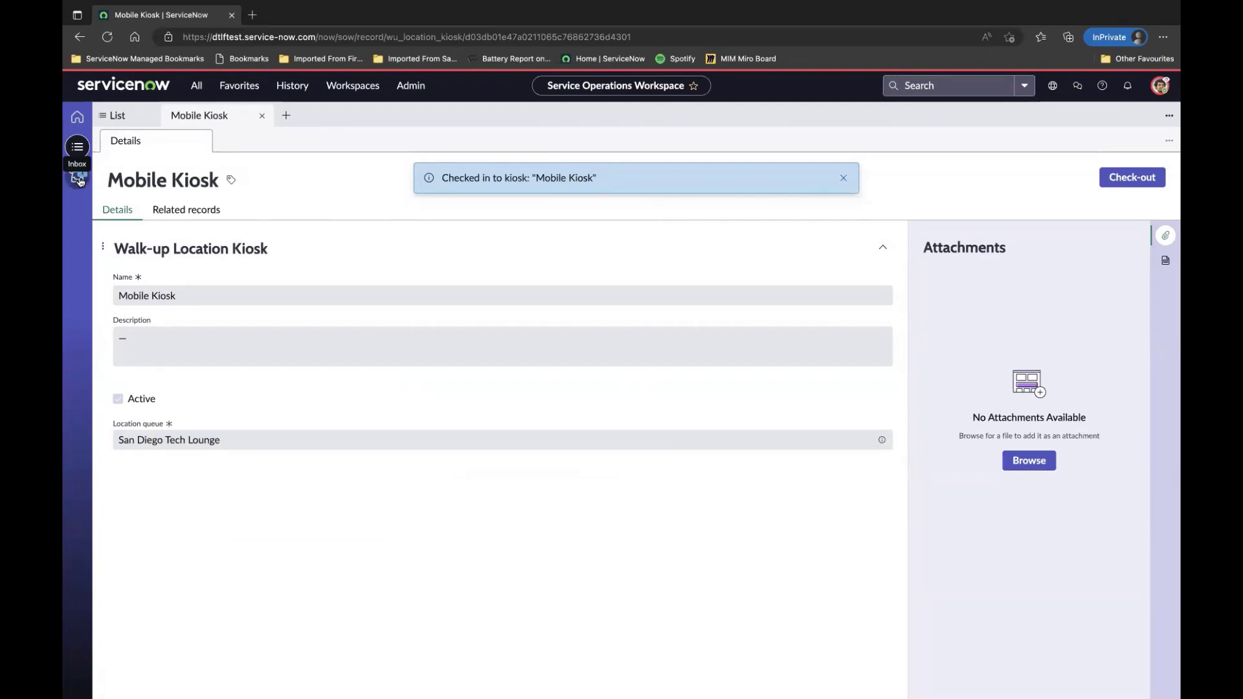
Switch to the technician's Service Operations Workspace window and open the inbox
{"action": "left_click", "coordinate": [78, 178]}
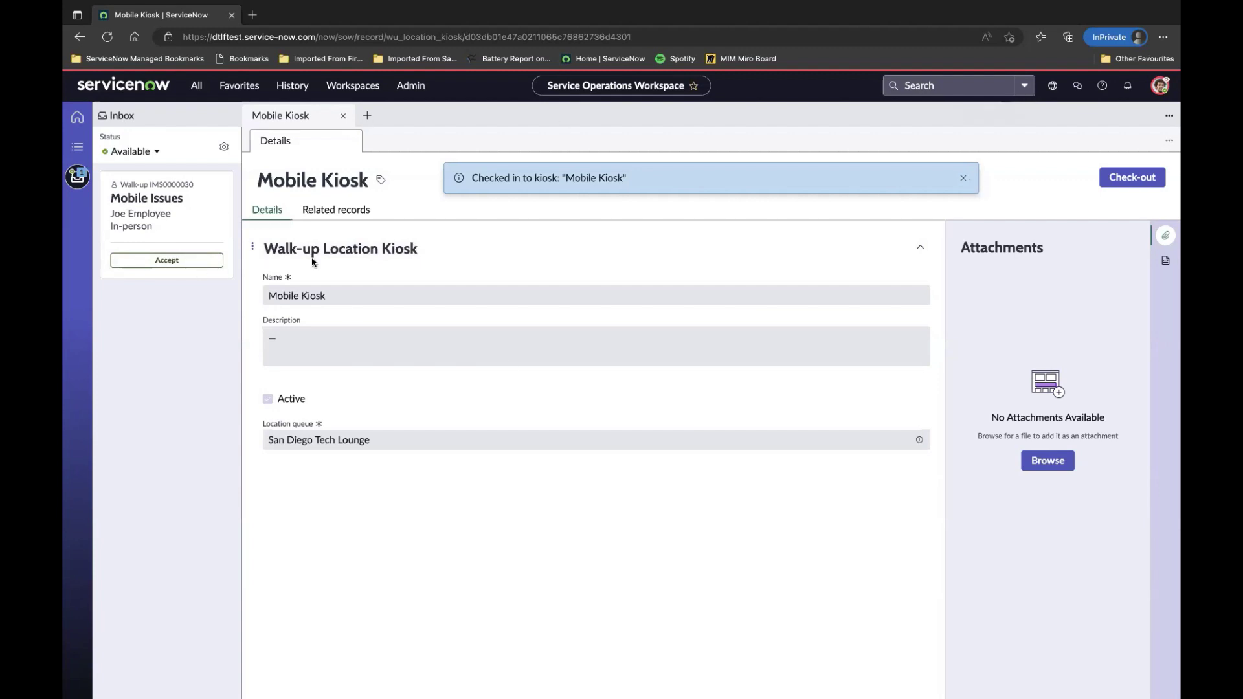
Return to the employee portal, impersonate the second-to-last user in the recent impersonations, and decline the page translation from Spanish
{"action": "key", "text": "ctrl+Left"}
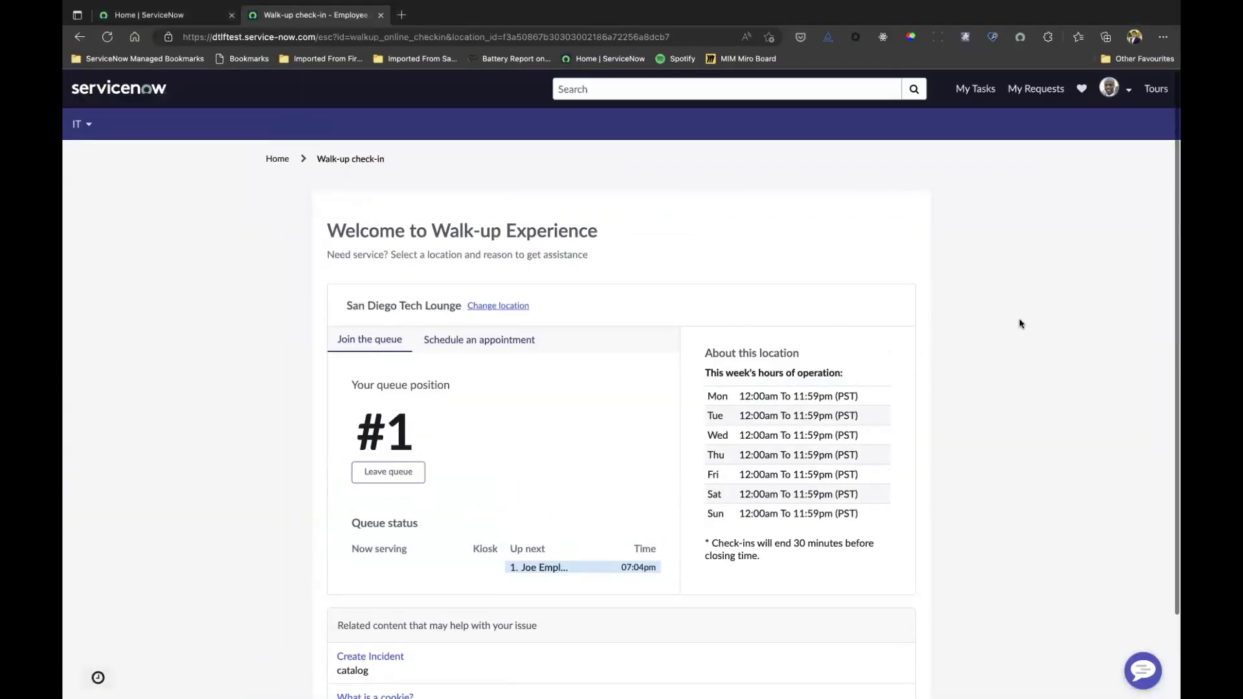
{"action": "left_click", "coordinate": [1114, 89]}
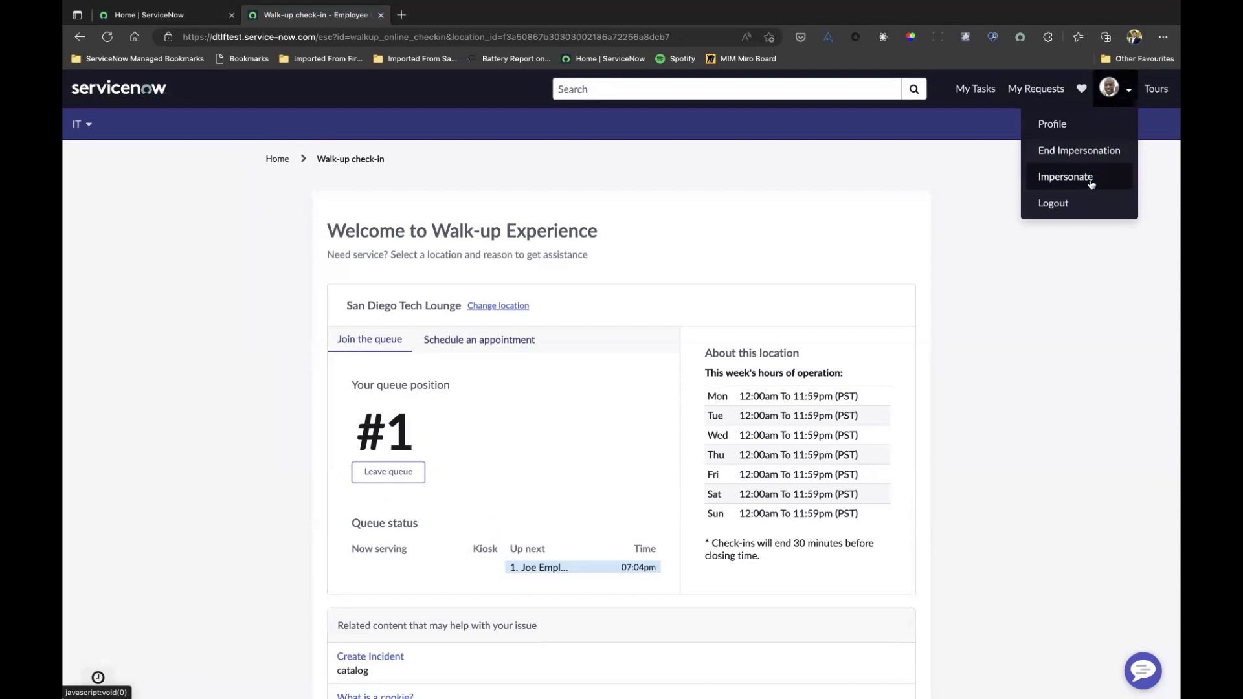
{"action": "left_click", "coordinate": [1091, 182]}
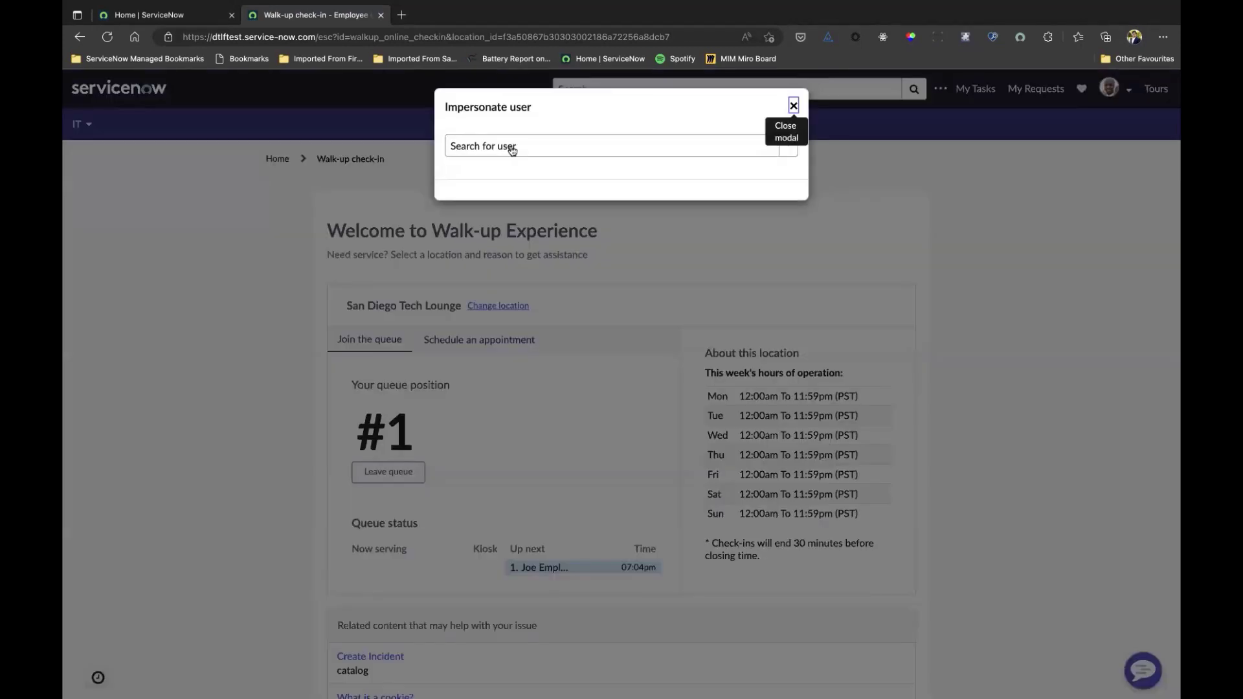
{"action": "left_click", "coordinate": [521, 145]}
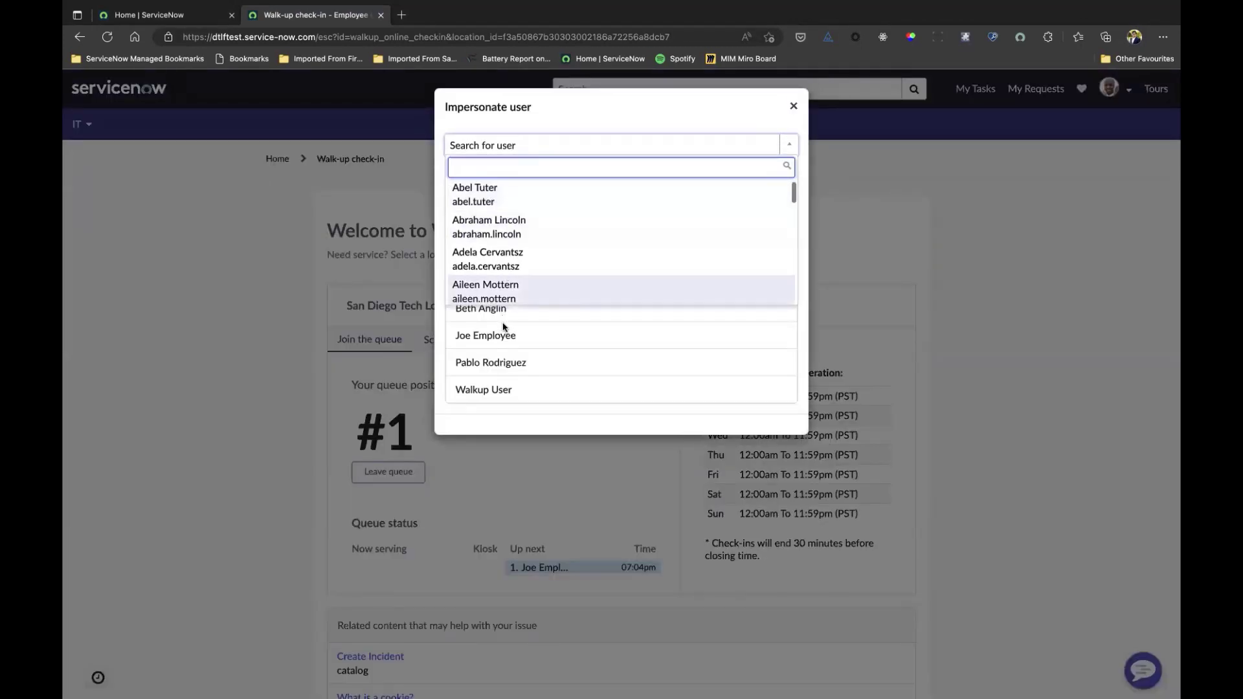
{"action": "left_click", "coordinate": [550, 361]}
{"action": "left_click", "coordinate": [513, 364]}
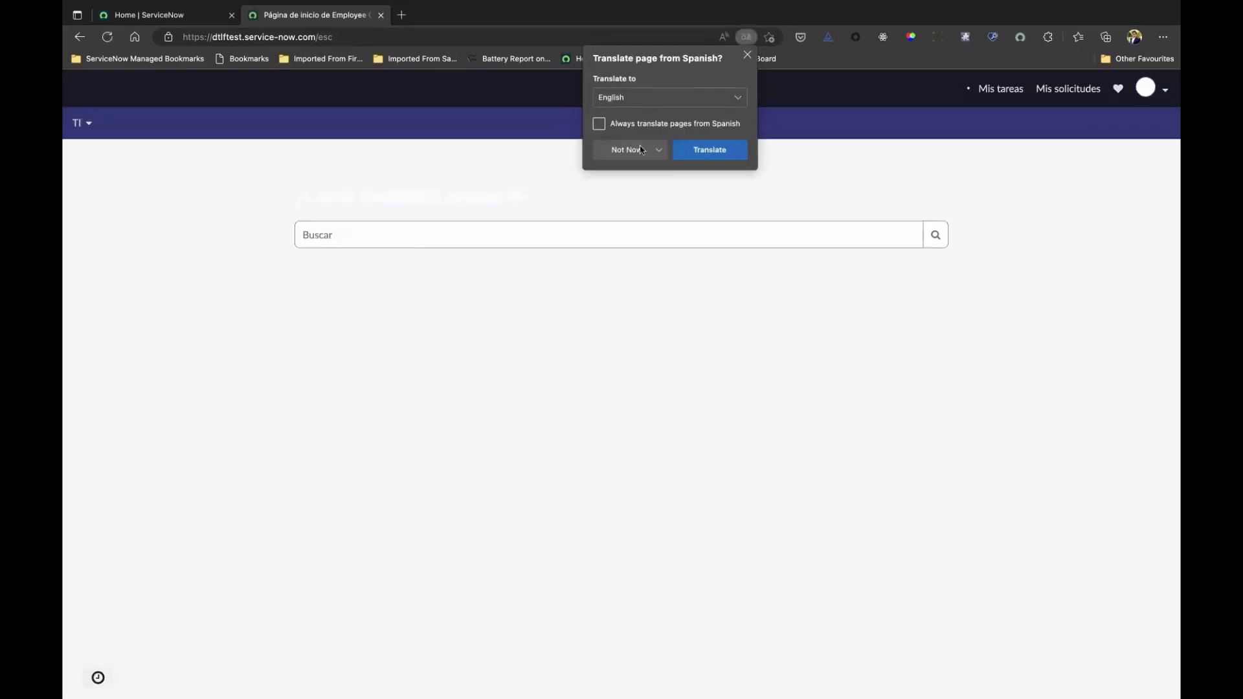
{"action": "left_click", "coordinate": [640, 149]}
Search for the next employee by first name in the portal's user impersonation dialog and impersonate that employee
{"action": "left_click", "coordinate": [1089, 88]}
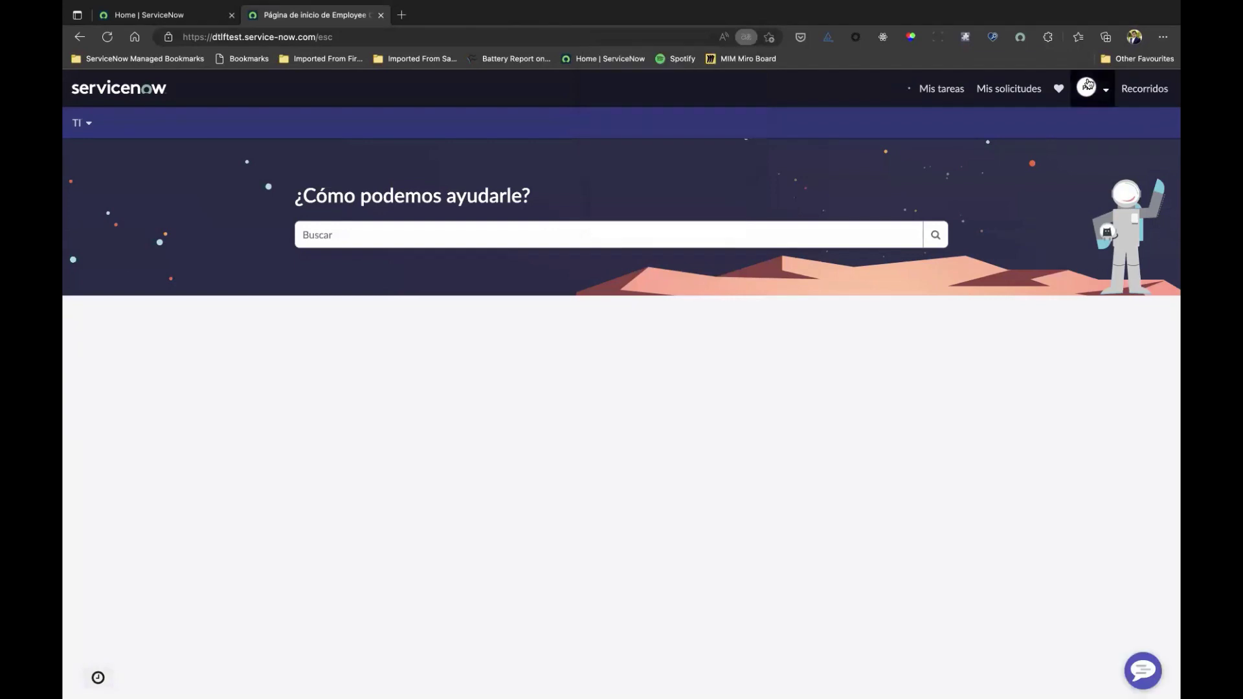
{"action": "left_click", "coordinate": [1089, 88]}
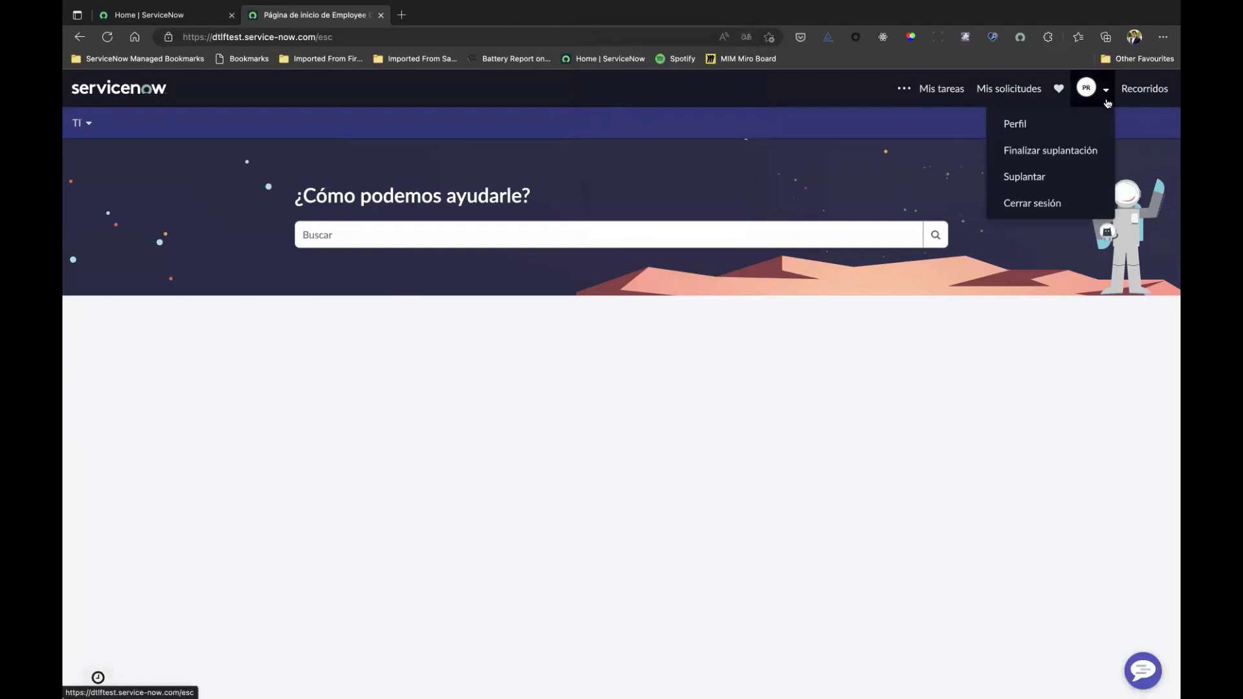
{"action": "left_click", "coordinate": [1053, 174]}
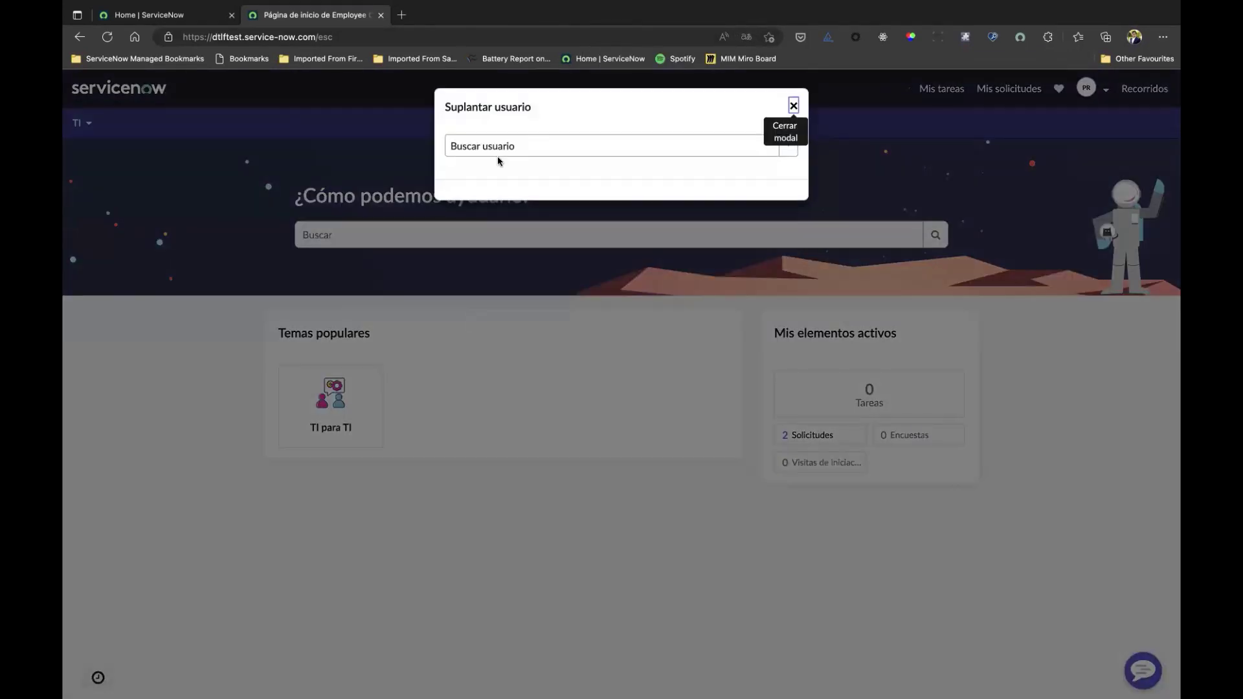
{"action": "left_click", "coordinate": [546, 148]}
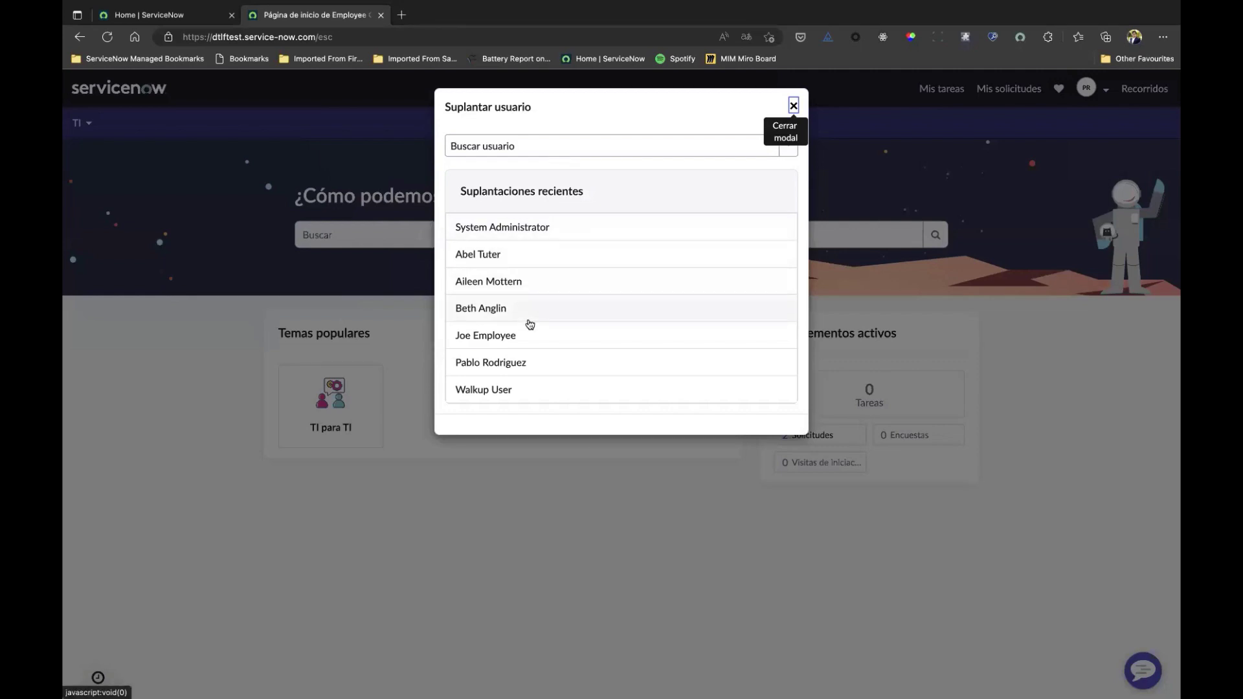
{"action": "left_click", "coordinate": [500, 146]}
{"action": "type", "text": "harsh"}
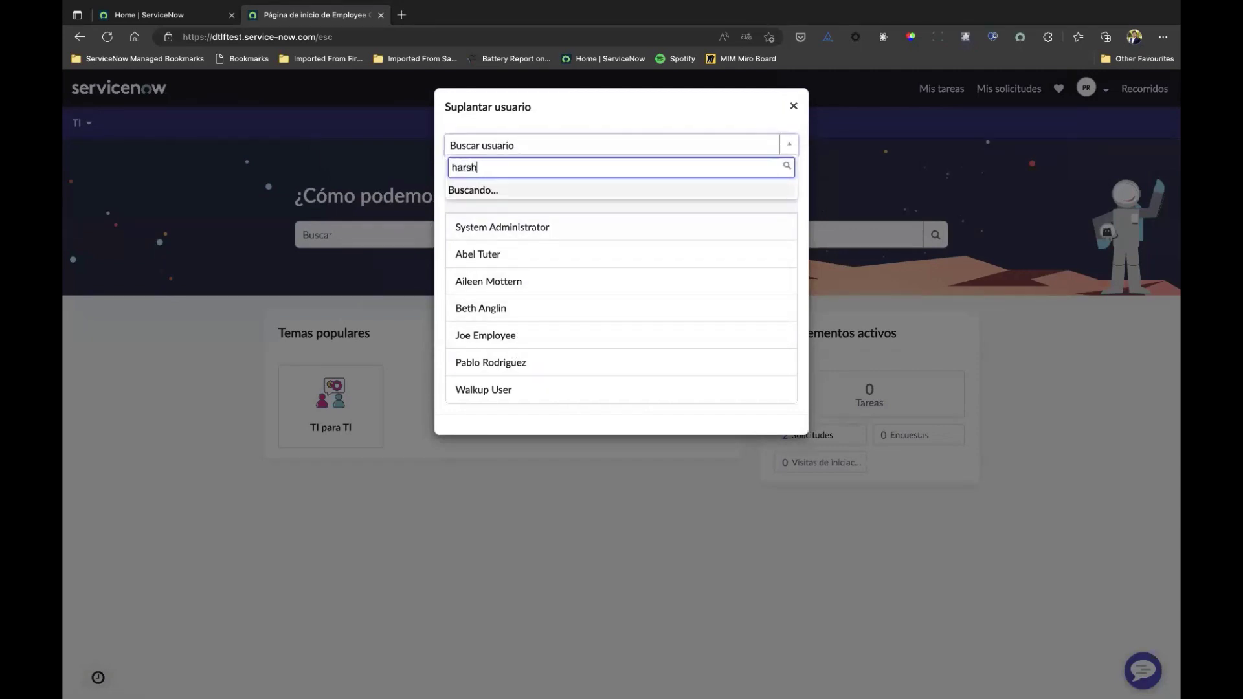
{"action": "left_click", "coordinate": [492, 192]}
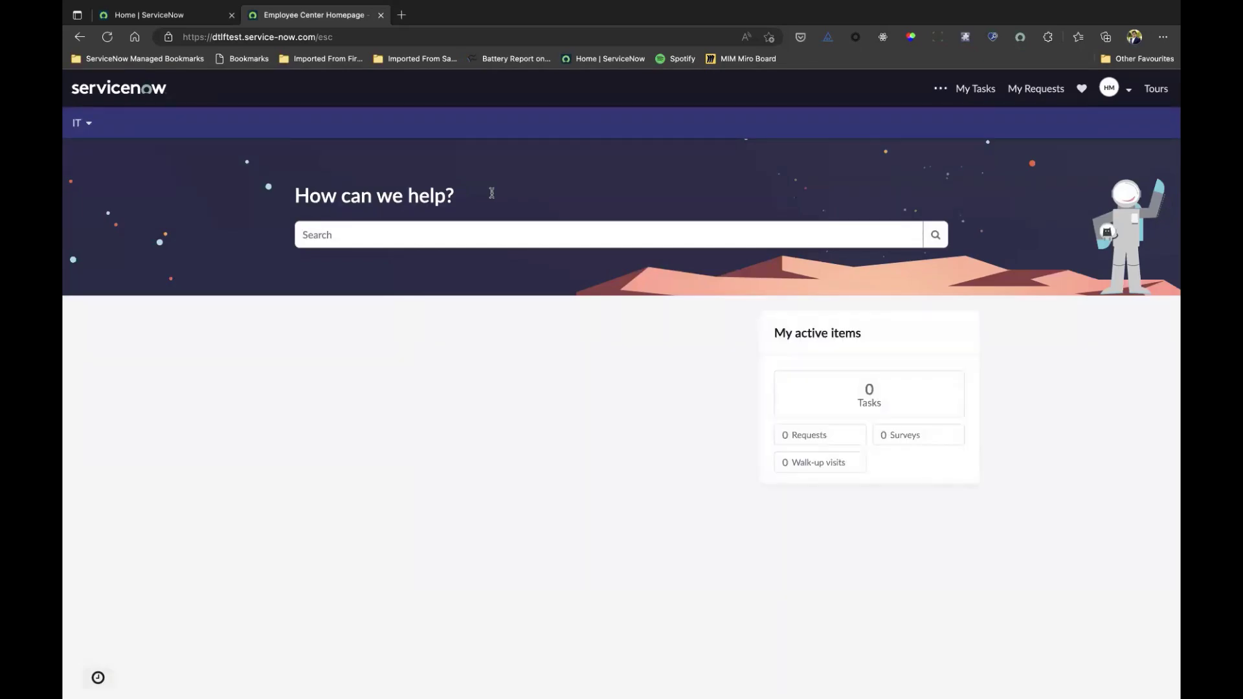
Open the employee's walk-up visits and plan a visit at the San Diego Tech Lounge
{"action": "left_click", "coordinate": [843, 465]}
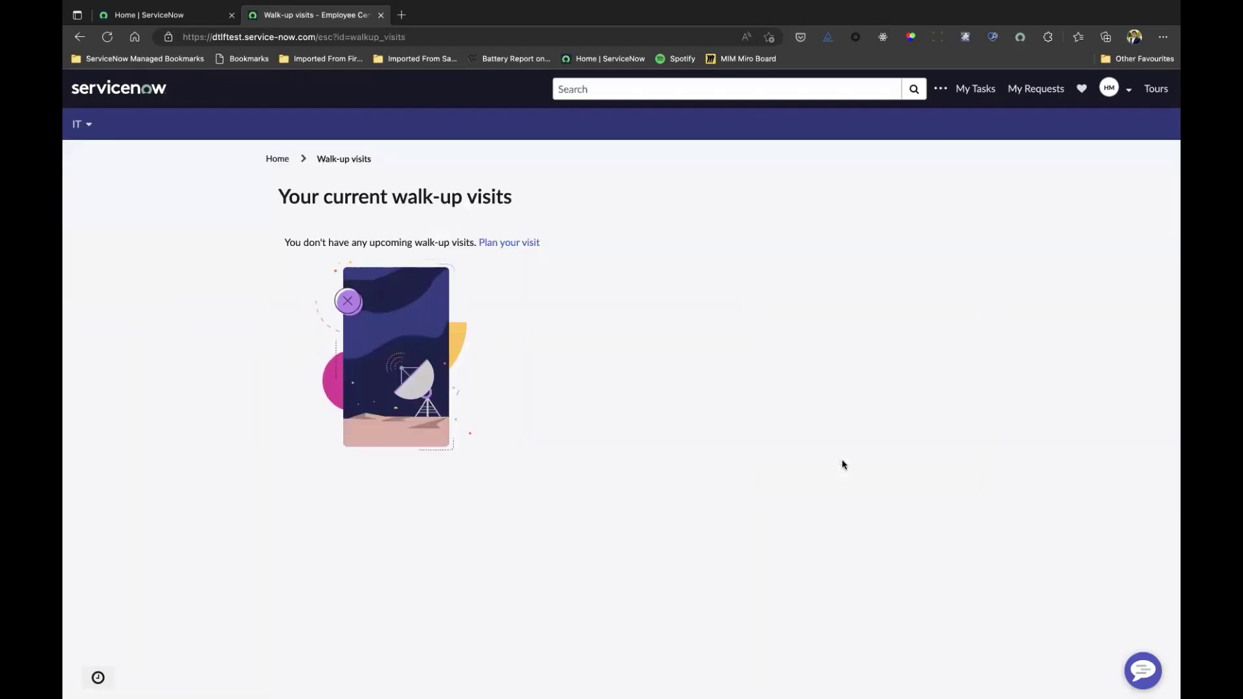
{"action": "left_click", "coordinate": [509, 245]}
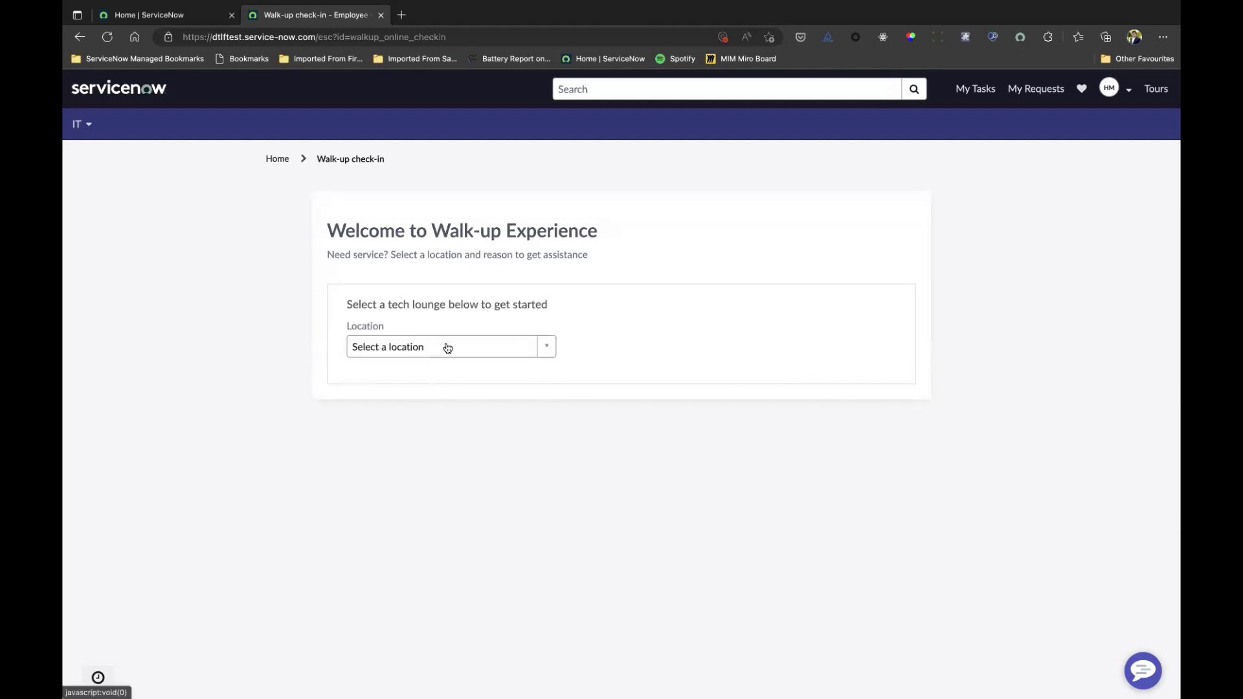
{"action": "left_click", "coordinate": [445, 353]}
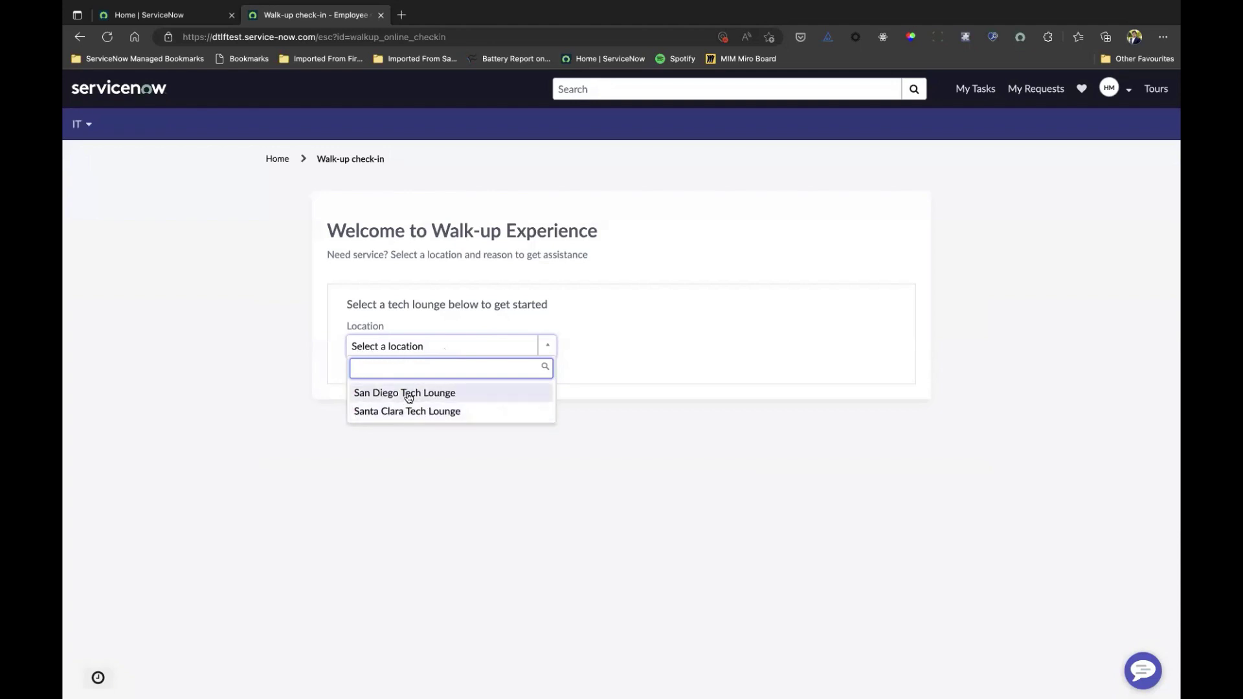
{"action": "left_click", "coordinate": [412, 393]}
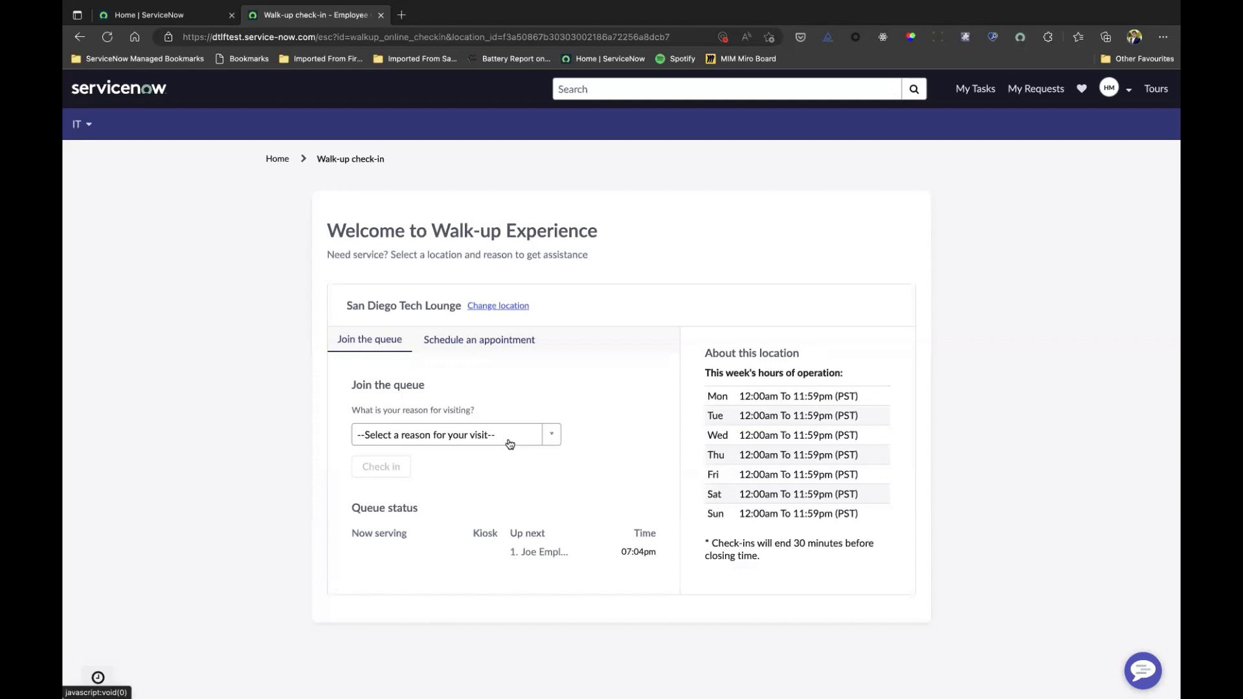
Choose VPN Issues as the reason for visiting and check in to the queue
{"action": "left_click", "coordinate": [509, 444]}
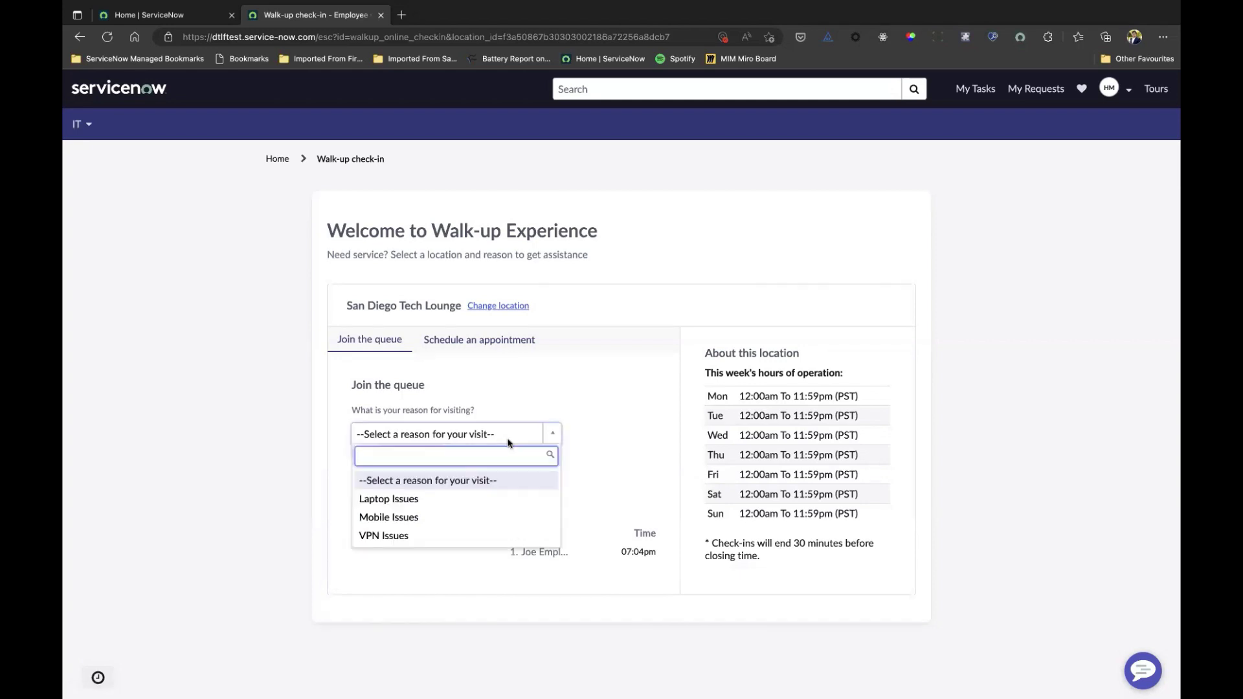
{"action": "left_click", "coordinate": [426, 536]}
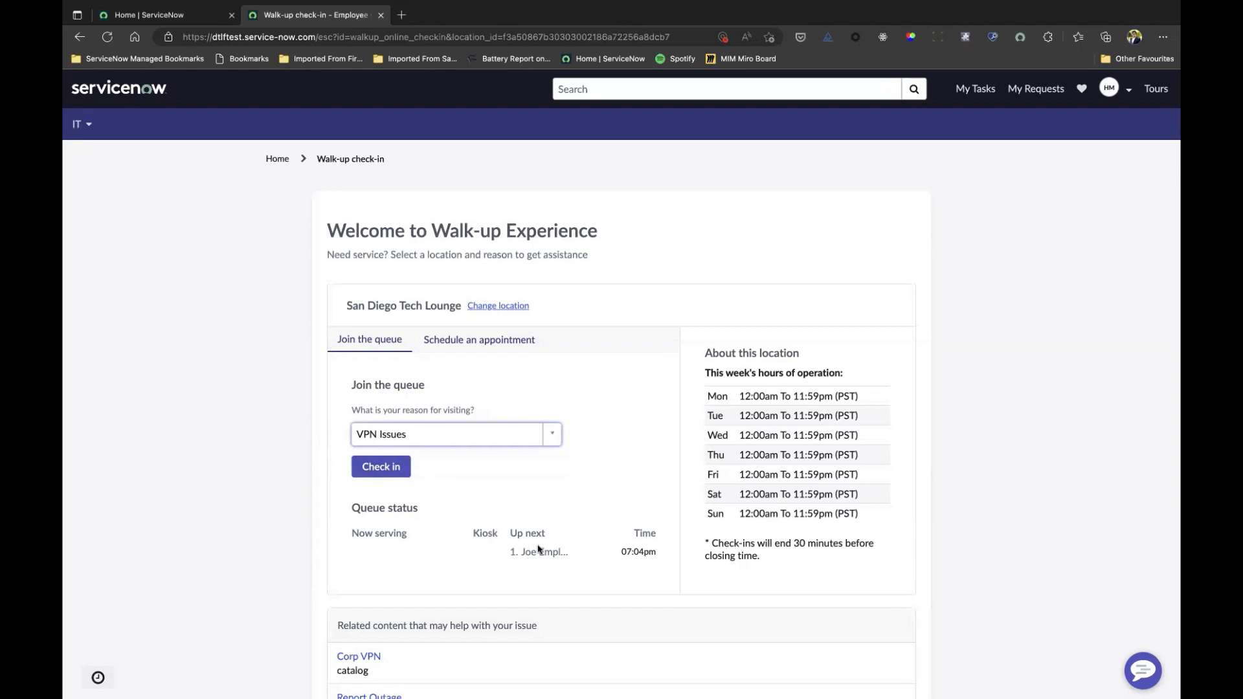
{"action": "left_click", "coordinate": [380, 469]}
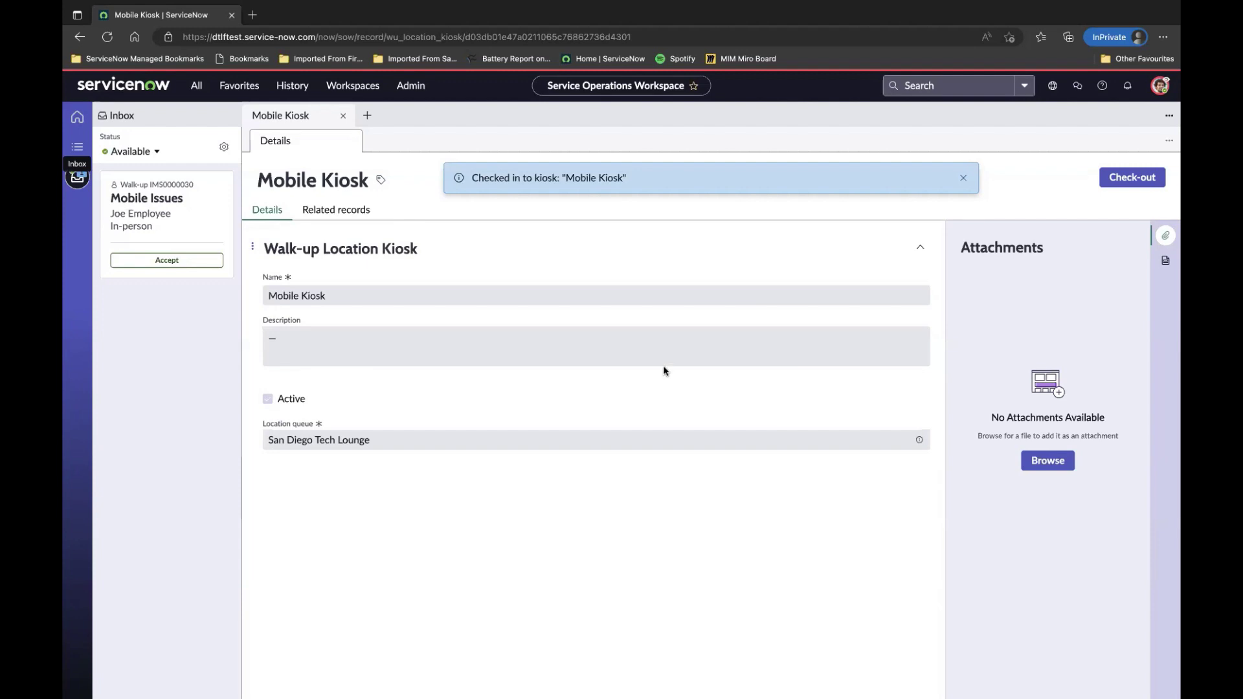
In the Service Operations Workspace window, dismiss the kiosk check-in message and impersonate the second user in the recent impersonations
{"action": "left_click", "coordinate": [964, 181]}
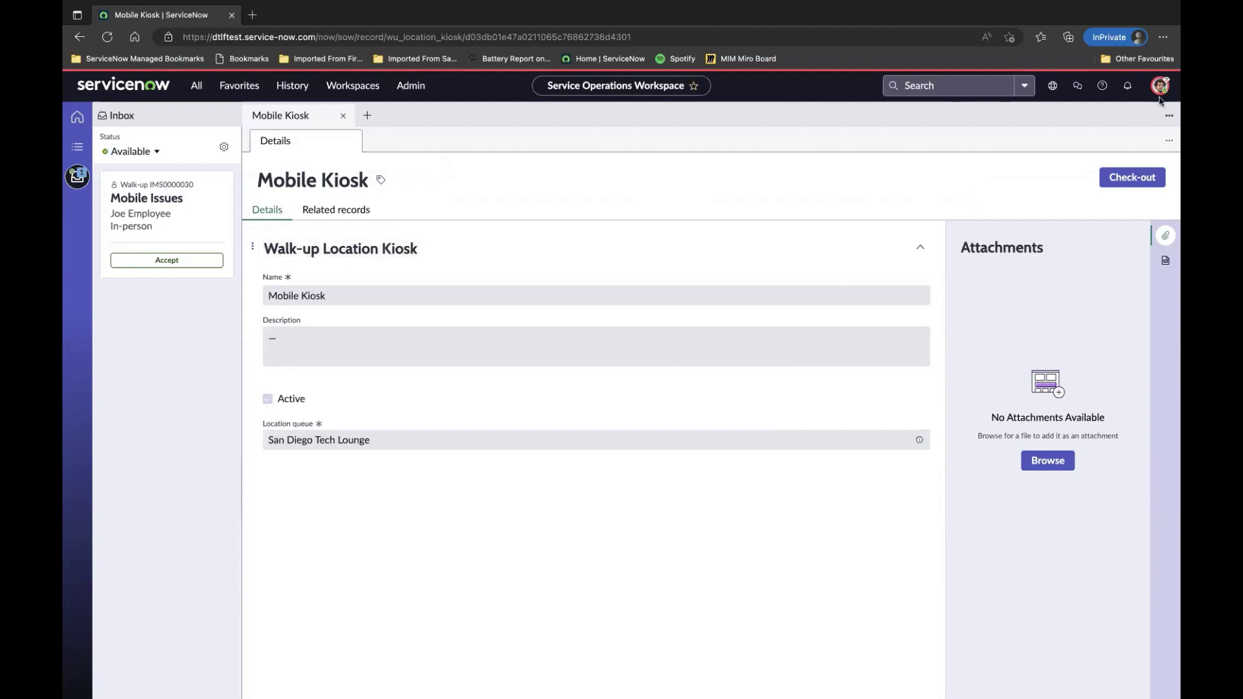
{"action": "left_click", "coordinate": [1160, 86]}
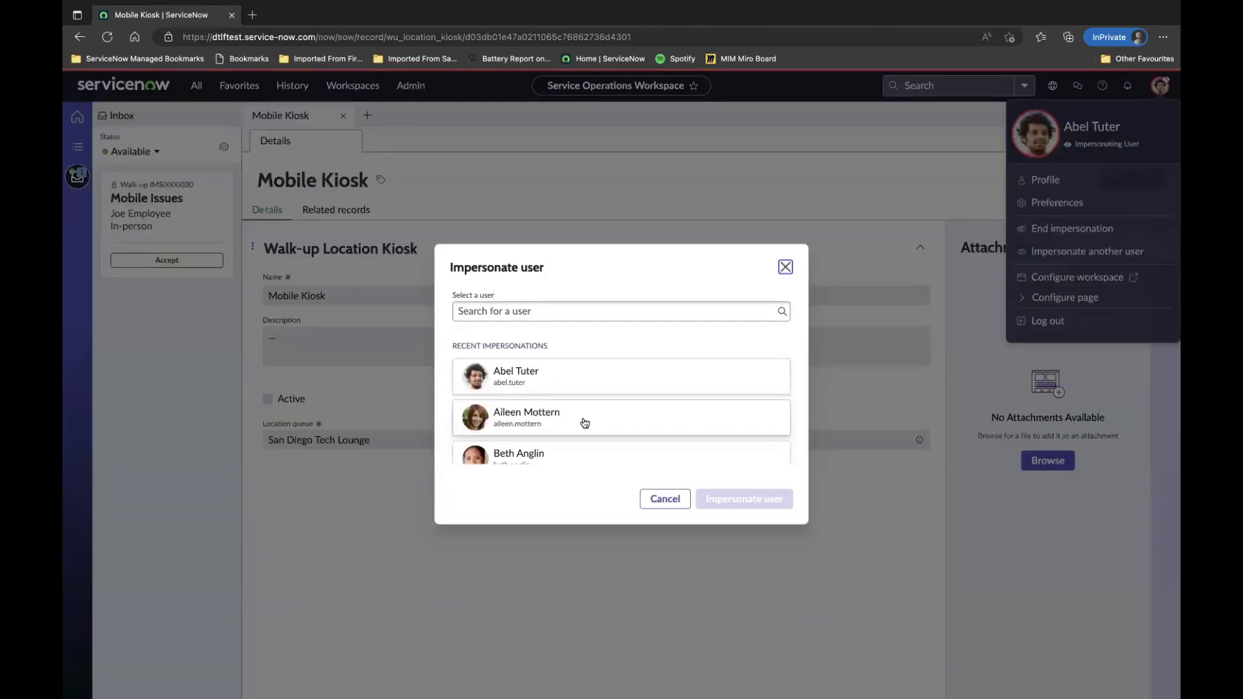
{"action": "left_click", "coordinate": [583, 417]}
{"action": "left_click", "coordinate": [753, 500]}
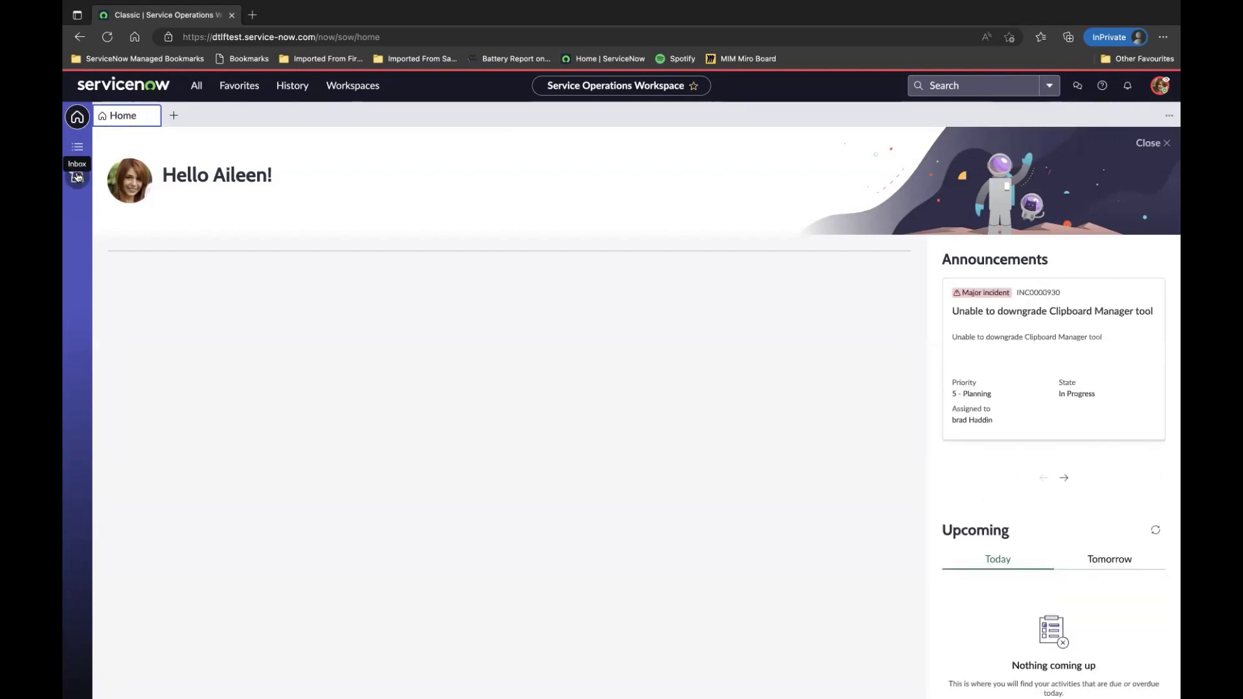
Open the second technician's workspace inbox and set the status to Available
{"action": "left_click", "coordinate": [77, 177]}
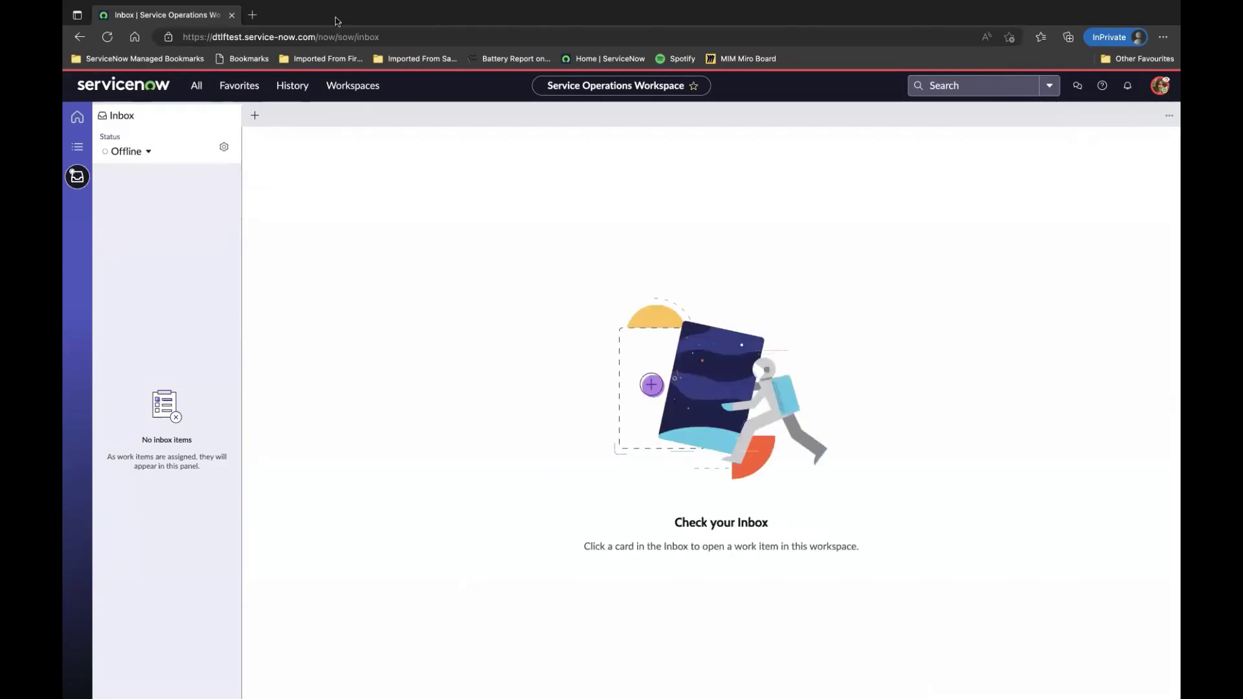
{"action": "left_click", "coordinate": [127, 151]}
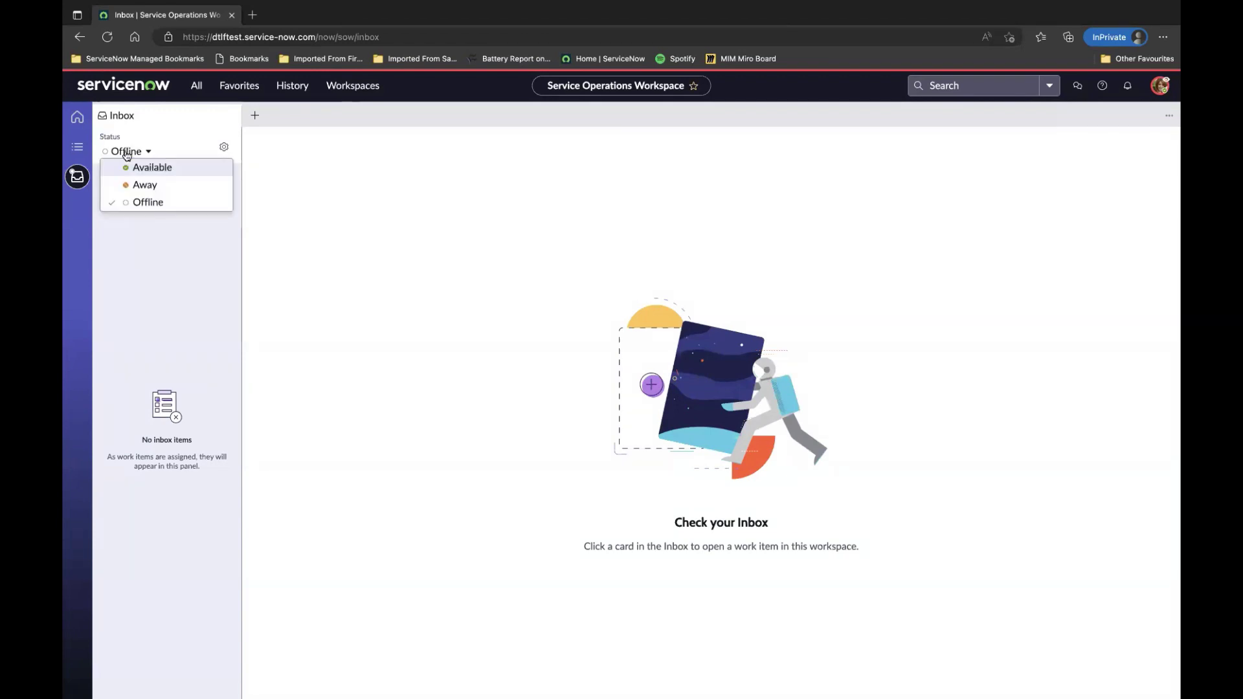
{"action": "left_click", "coordinate": [133, 170]}
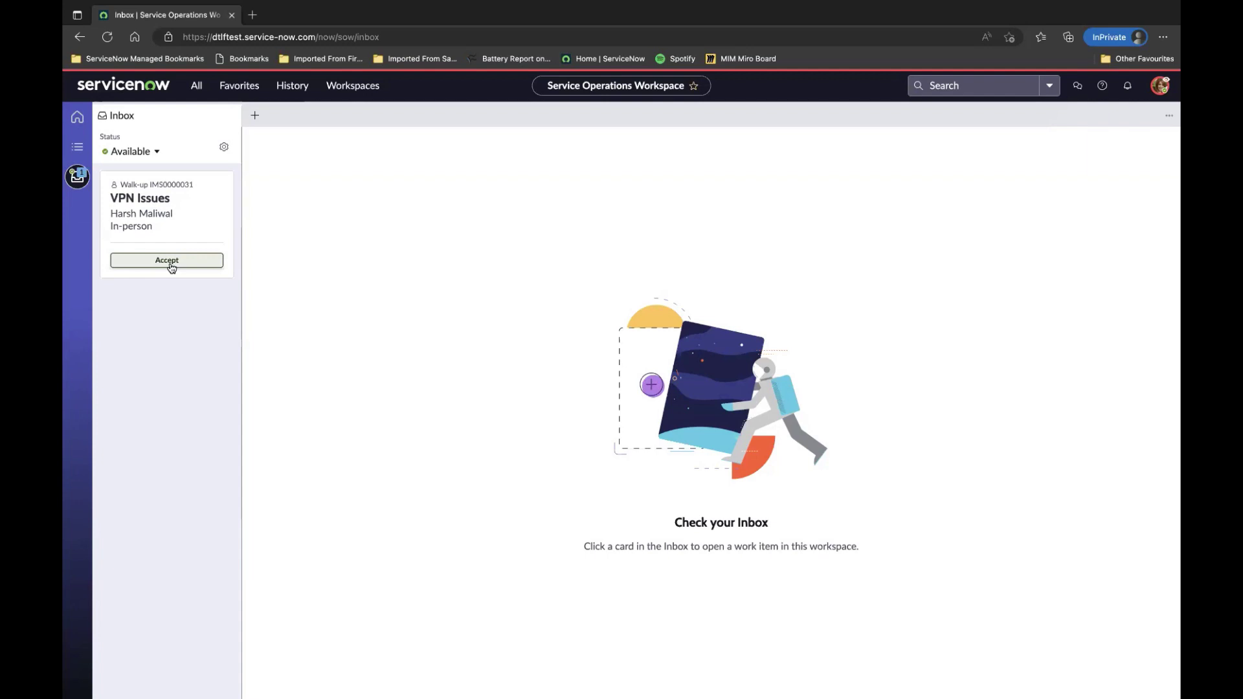
Accept the VPN Issues walk-up work item in the technician's inbox
{"action": "left_click", "coordinate": [171, 266]}
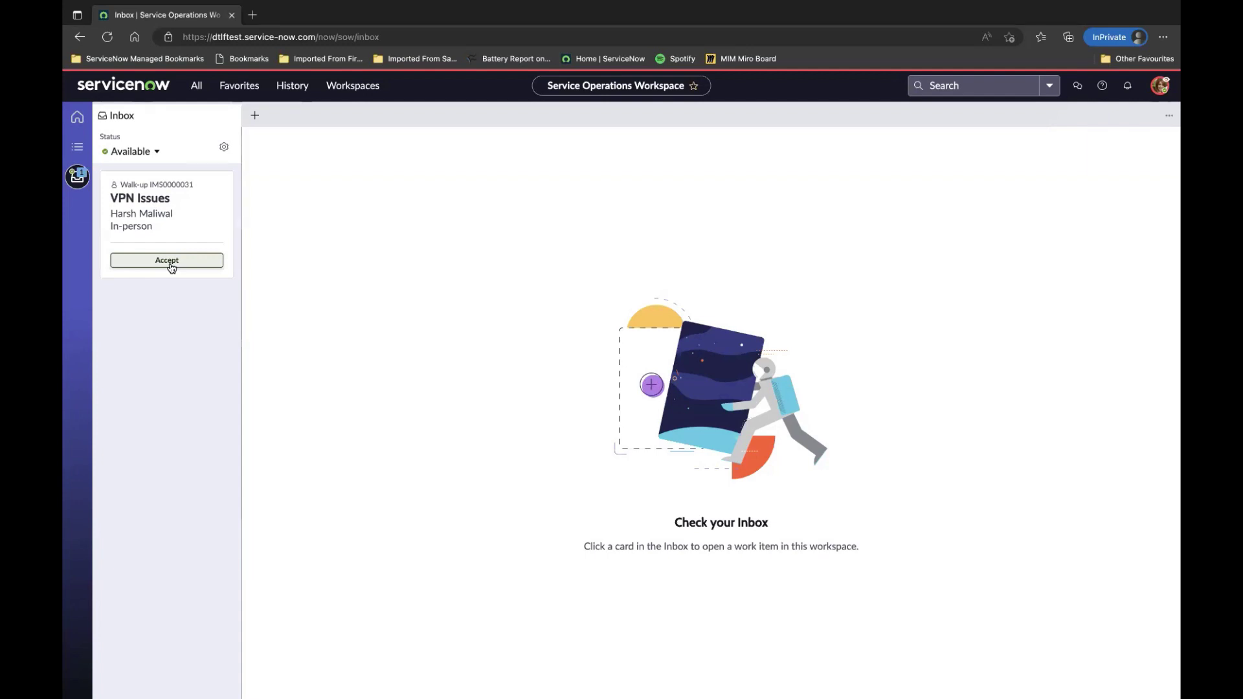